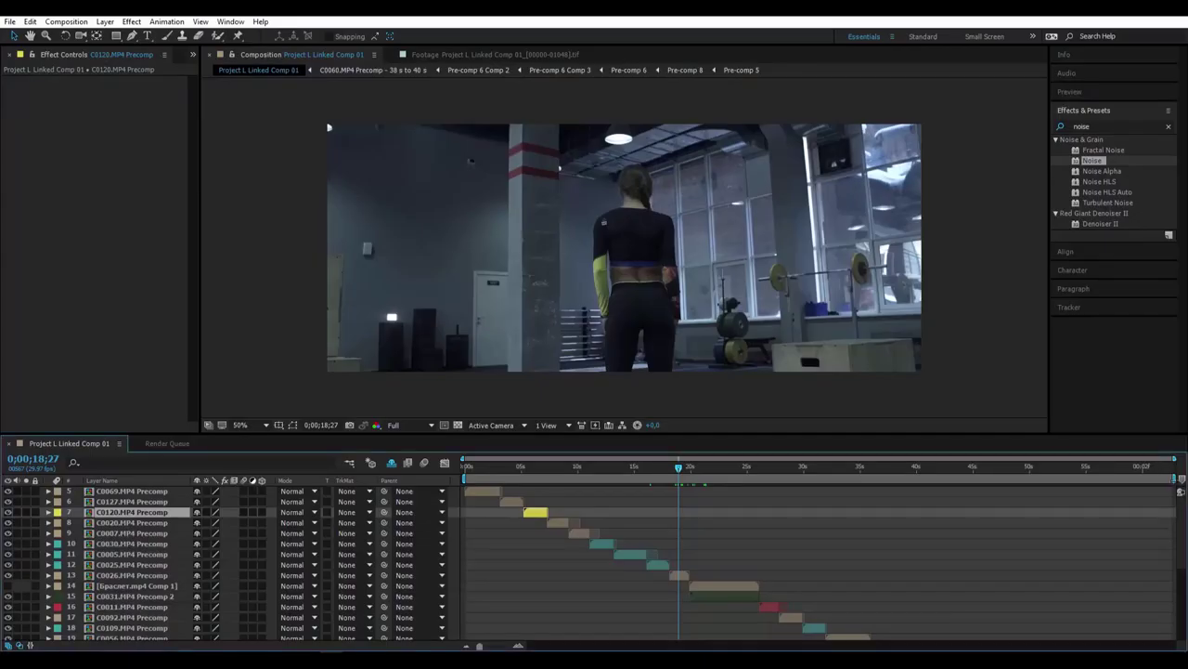
- Render Project L Linked Comp 01 from the Render Queue as a TIFF Sequence
{"action": "left_click", "coordinate": [54, 22]}
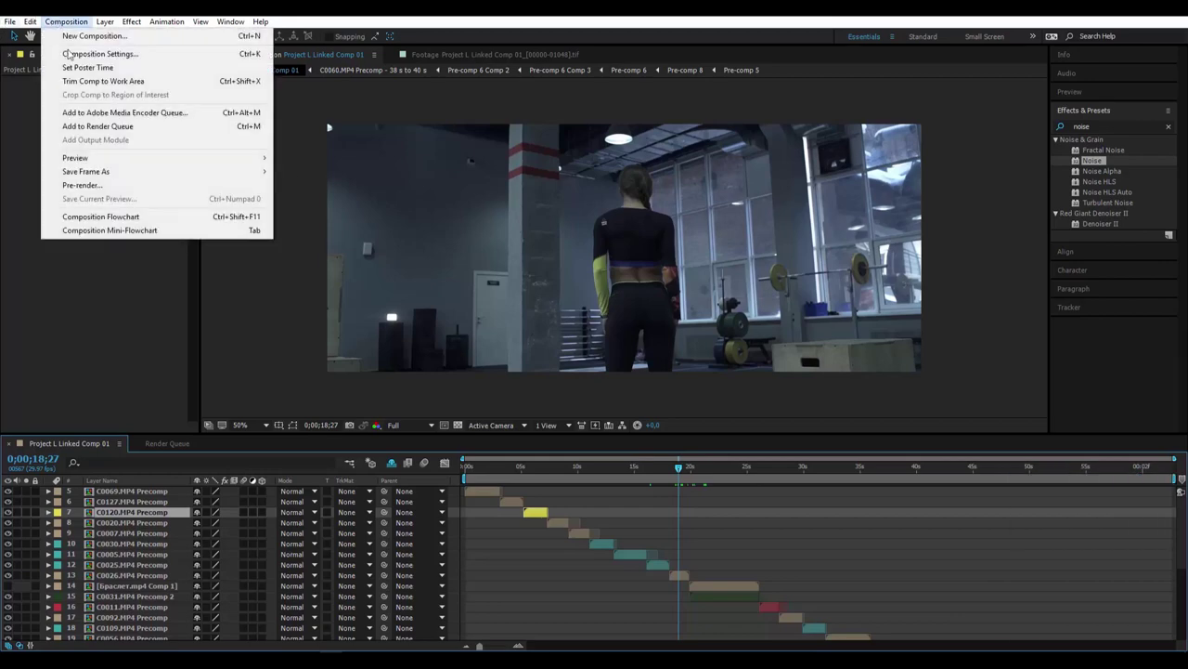
{"action": "left_click", "coordinate": [85, 127]}
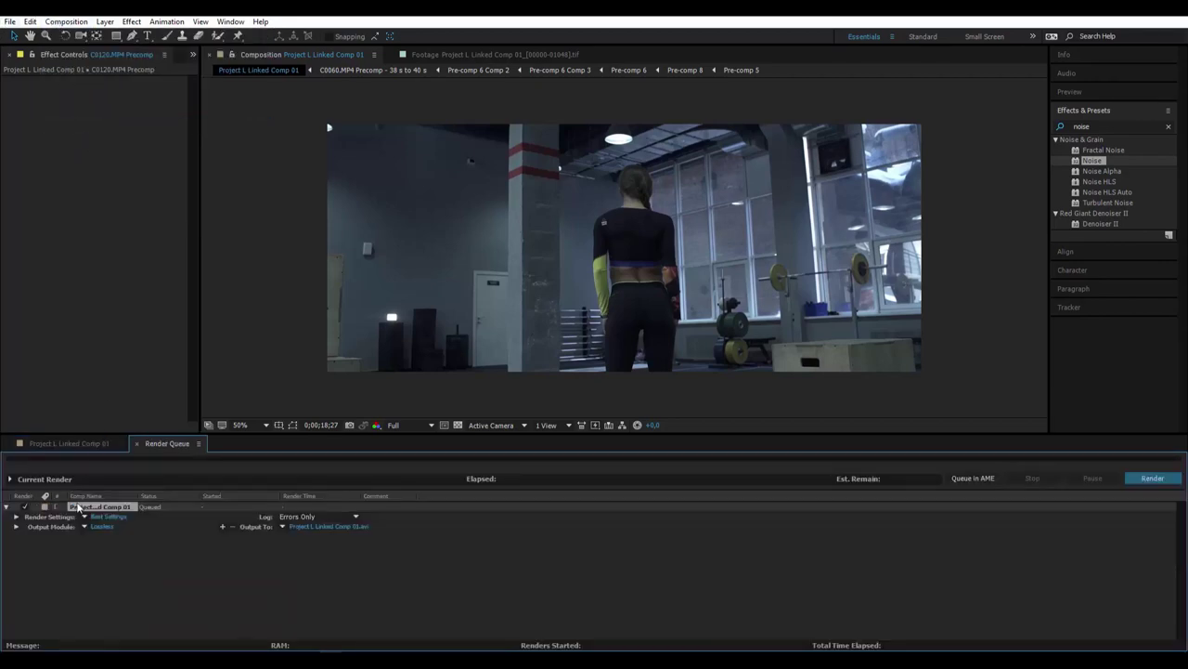
{"action": "left_click", "coordinate": [96, 528]}
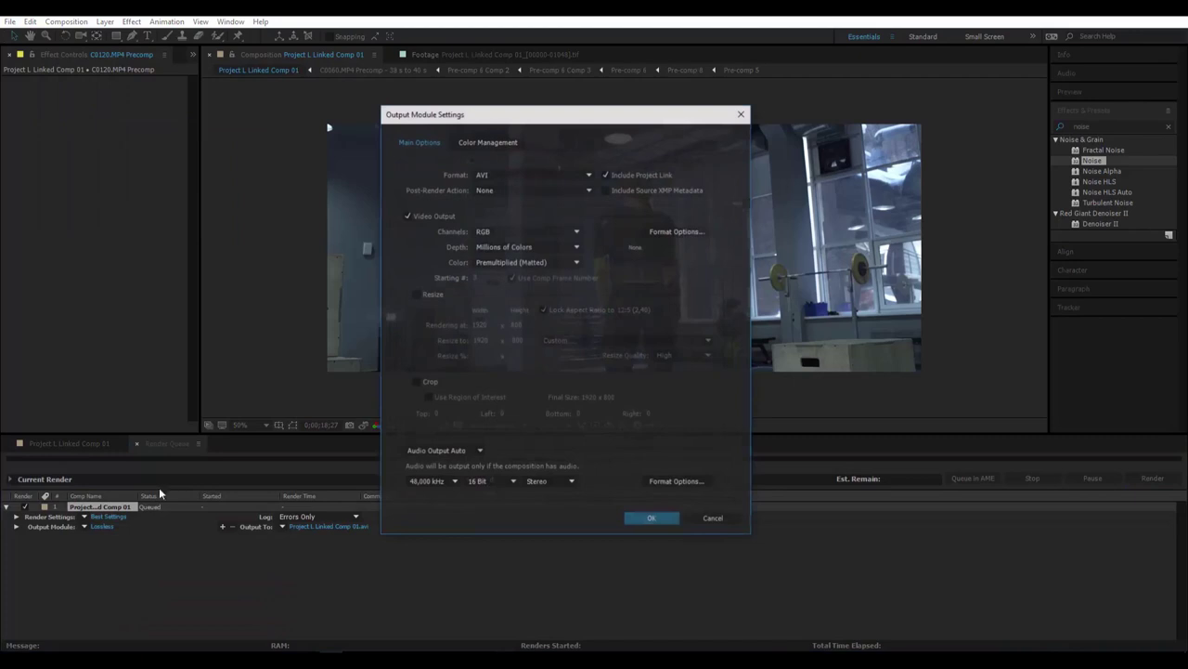
{"action": "left_click", "coordinate": [520, 174]}
{"action": "left_click", "coordinate": [524, 351]}
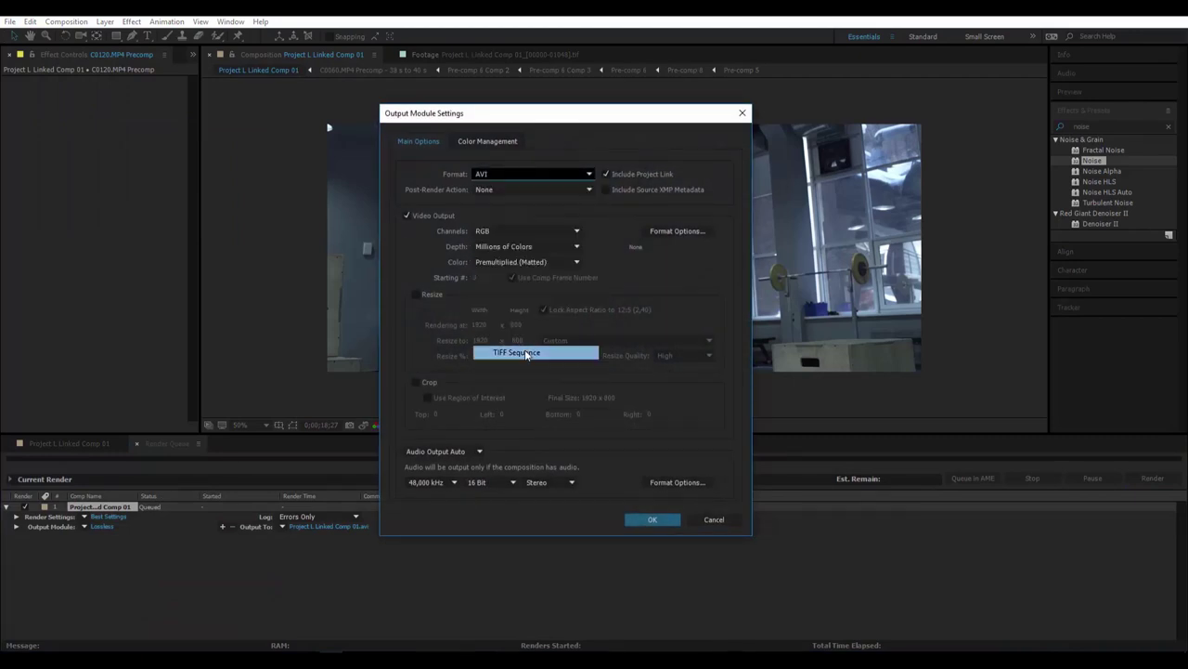
{"action": "left_click", "coordinate": [648, 518]}
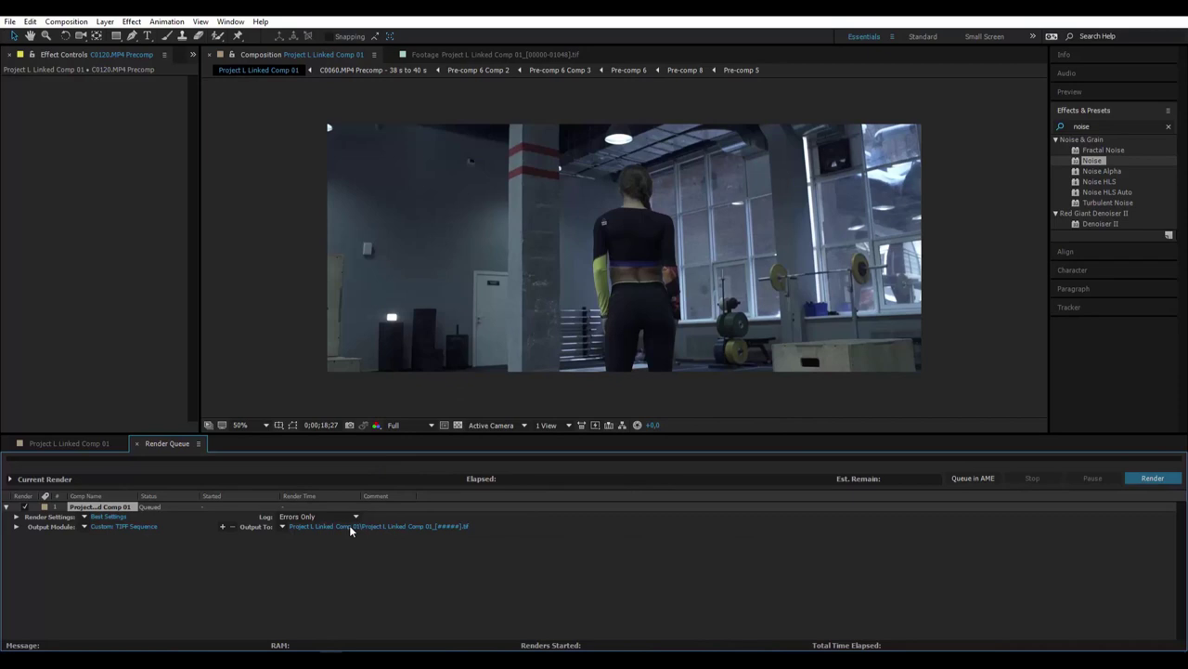
{"action": "left_click", "coordinate": [1155, 482]}
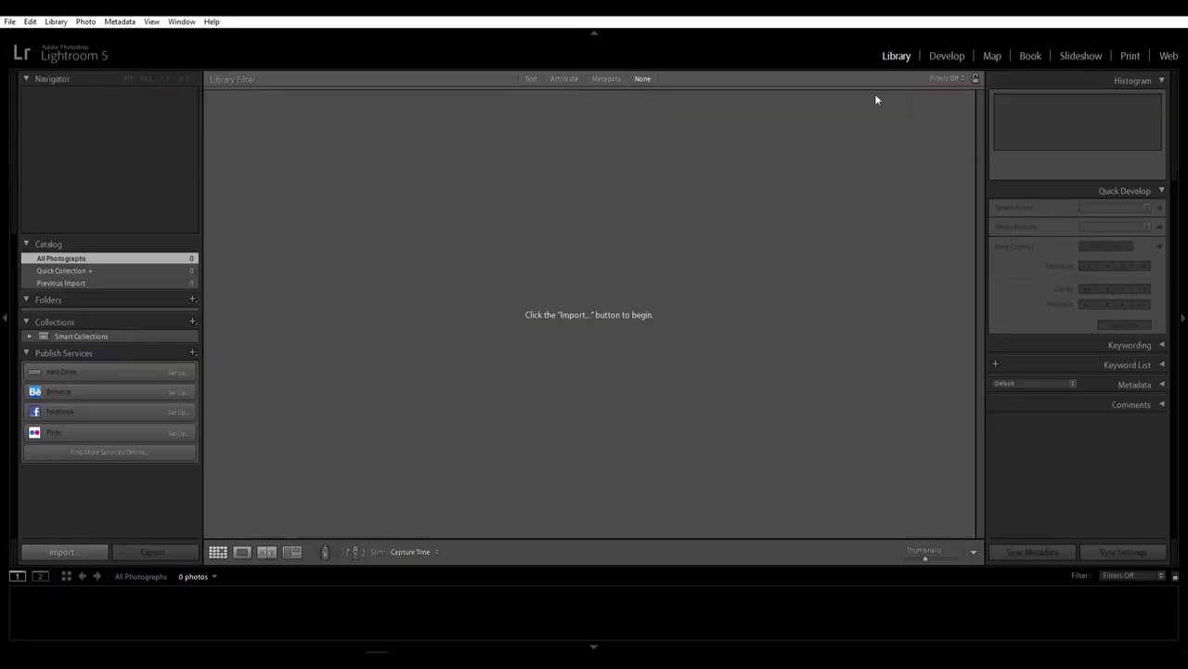
- Import all 1049 TIFF frames from the VFX seq folder into the catalog
{"action": "left_click", "coordinate": [61, 551]}
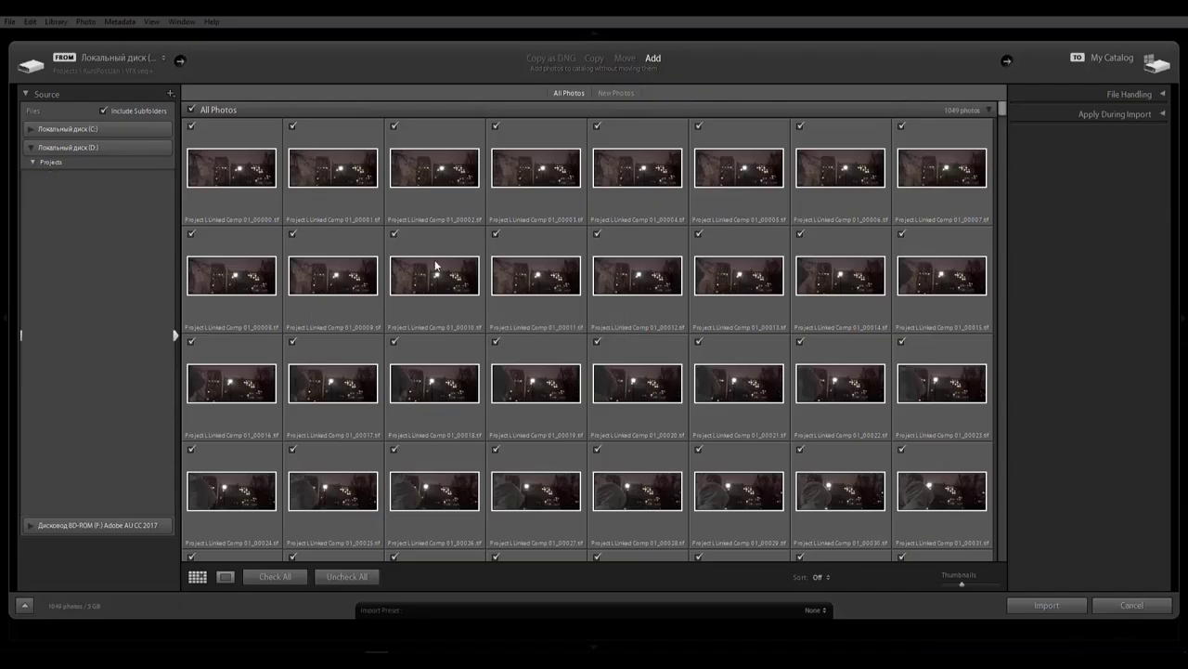
{"action": "left_click", "coordinate": [191, 109]}
{"action": "left_click", "coordinate": [192, 110]}
{"action": "left_click_drag", "start_coordinate": [1001, 111], "coordinate": [1011, 559]}
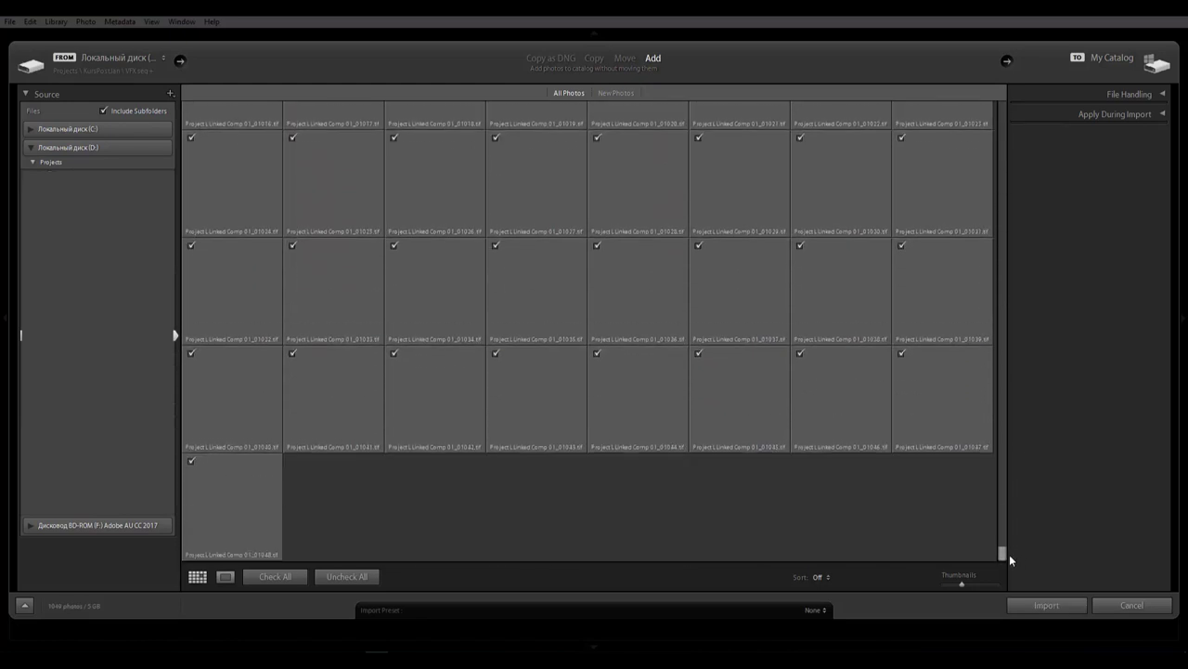
{"action": "left_click", "coordinate": [1048, 606]}
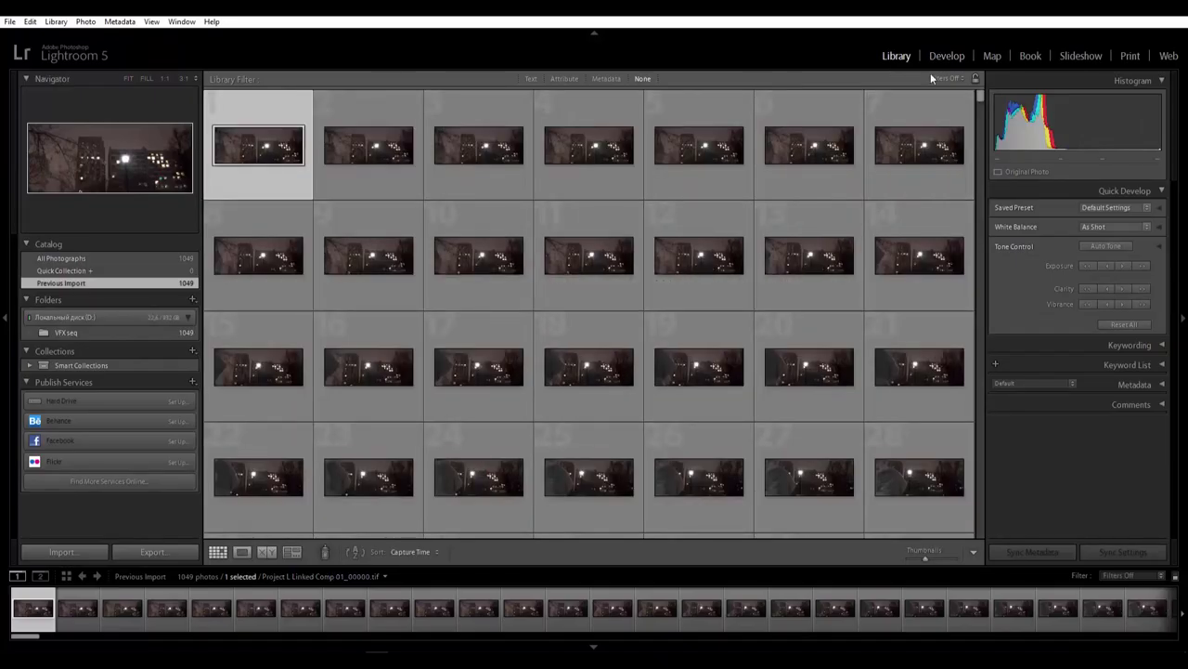
- Switch to the Develop module on frame Project L Linked Comp 01_01003.tif
{"action": "left_click", "coordinate": [947, 55]}
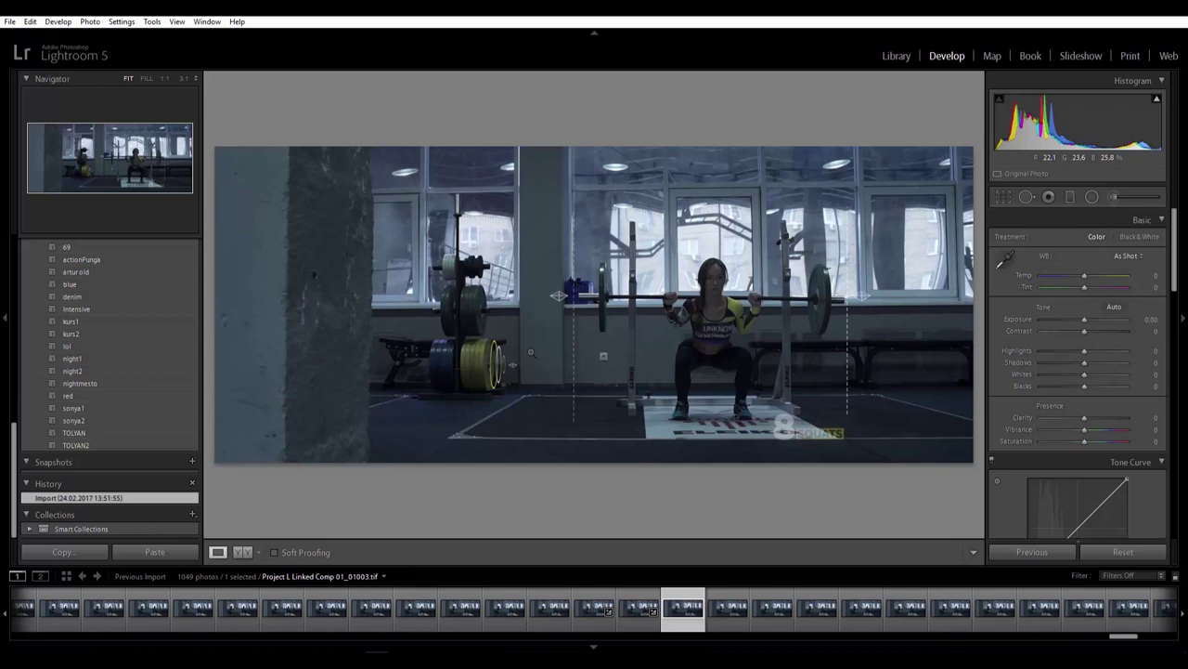
- Apply the kurs2 preset to frame 01002 and sync it to 47 selected frames
{"action": "left_click", "coordinate": [624, 610]}
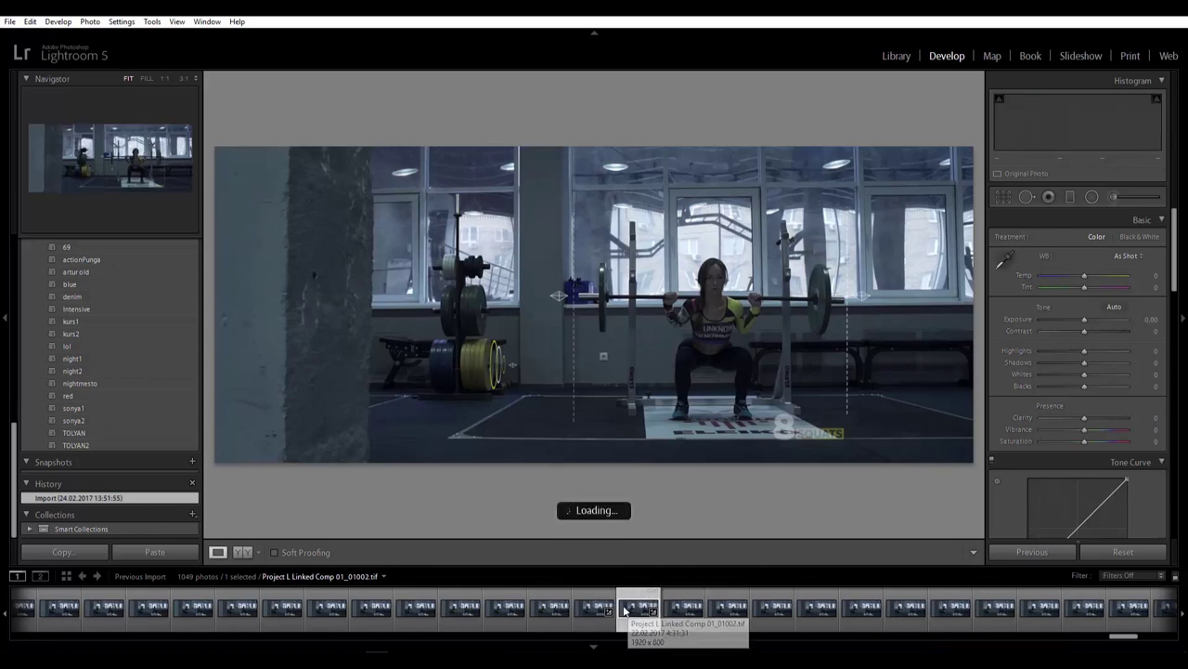
{"action": "left_click", "coordinate": [67, 333]}
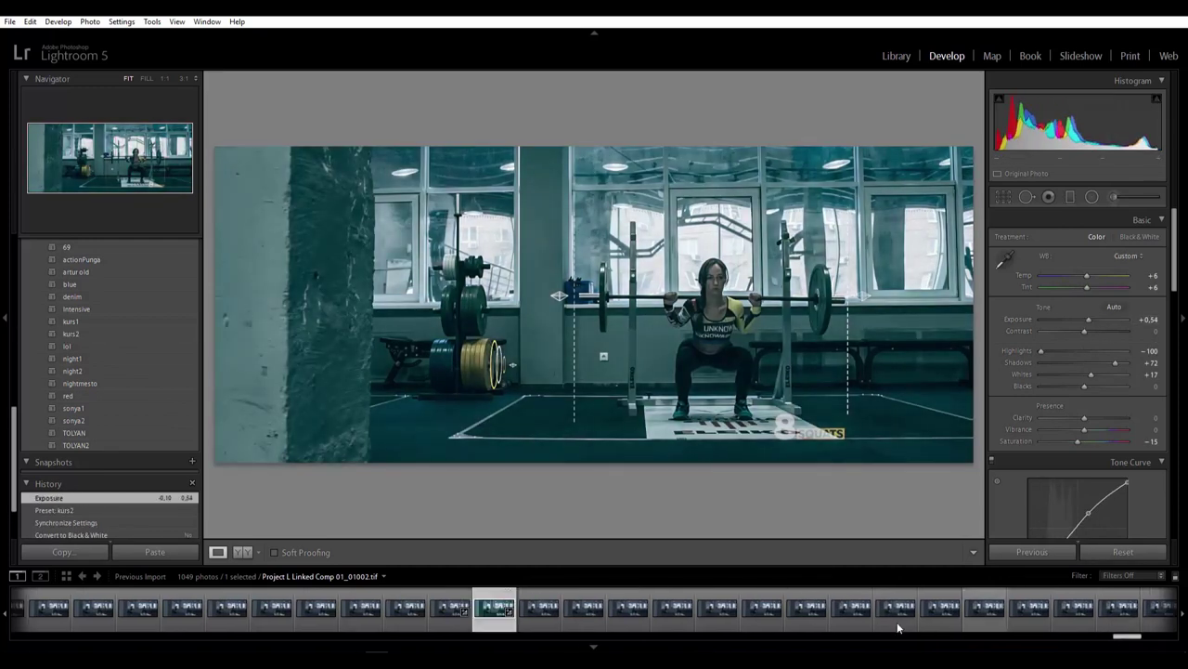
{"action": "left_click_drag", "start_coordinate": [1125, 637], "coordinate": [1163, 641]}
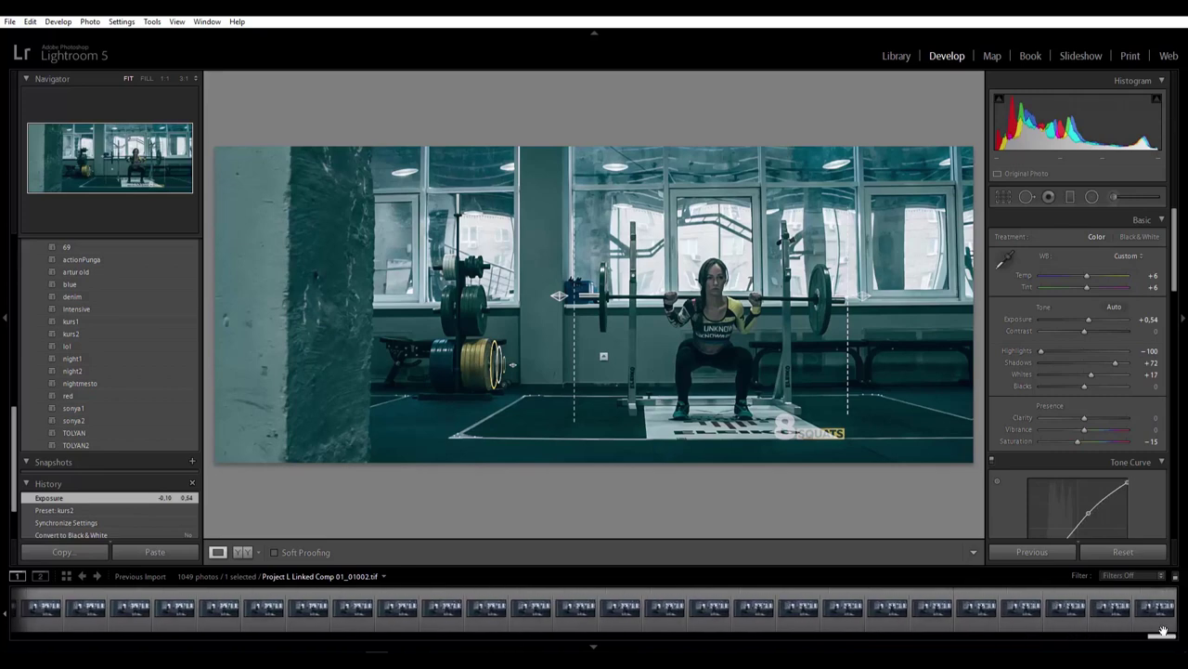
{"action": "left_click", "coordinate": [1154, 609], "text": "shift"}
{"action": "left_click", "coordinate": [1038, 552]}
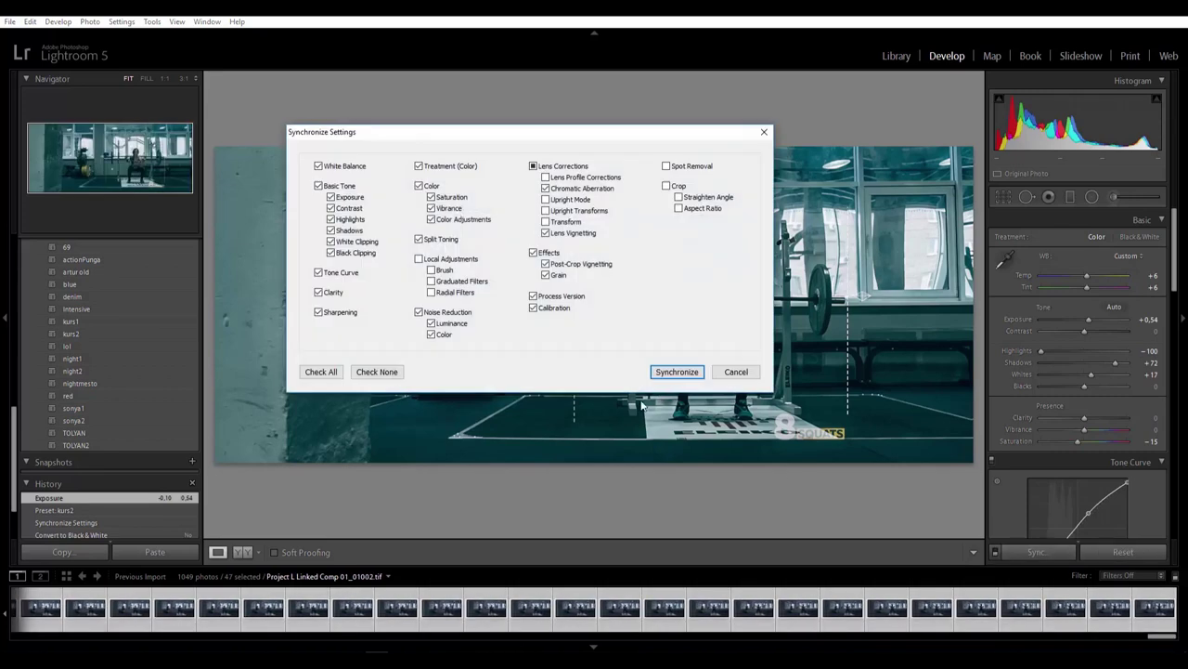
{"action": "left_click", "coordinate": [675, 369]}
- Extend the selection to the first frame and sync the grade across all 1003 frames
{"action": "left_click_drag", "start_coordinate": [1162, 640], "coordinate": [233, 637]}
{"action": "scroll", "coordinate": [202, 597], "scroll_direction": "up", "scroll_amount": 5}
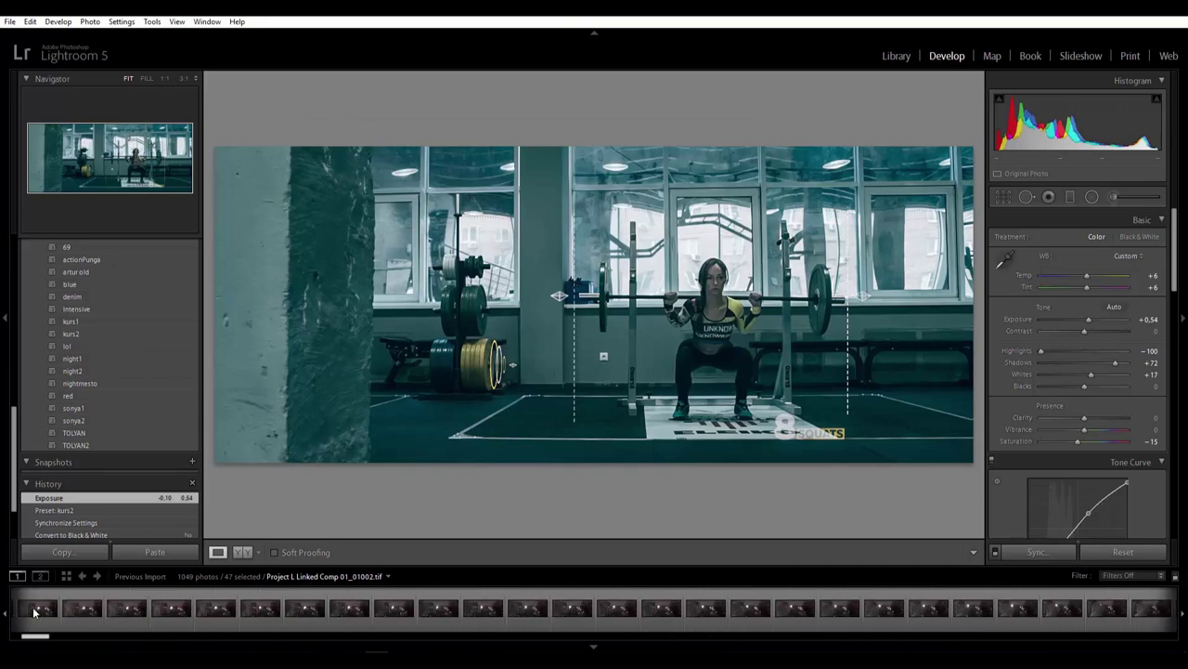
{"action": "left_click", "coordinate": [28, 608], "text": "shift"}
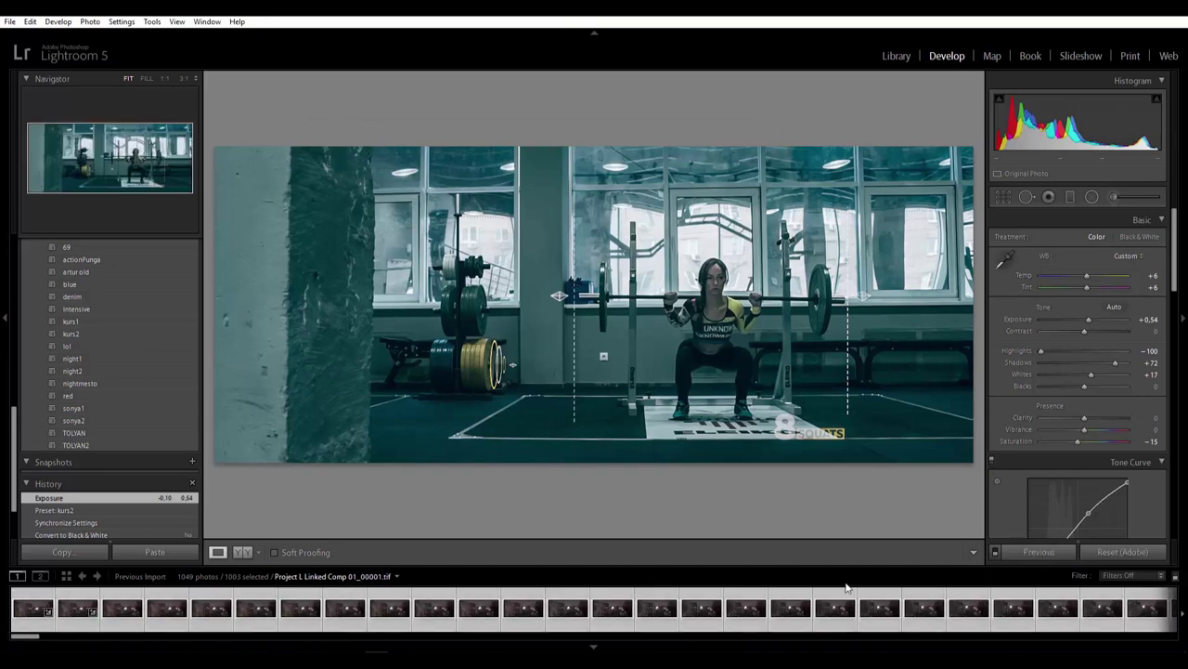
{"action": "left_click", "coordinate": [1040, 552]}
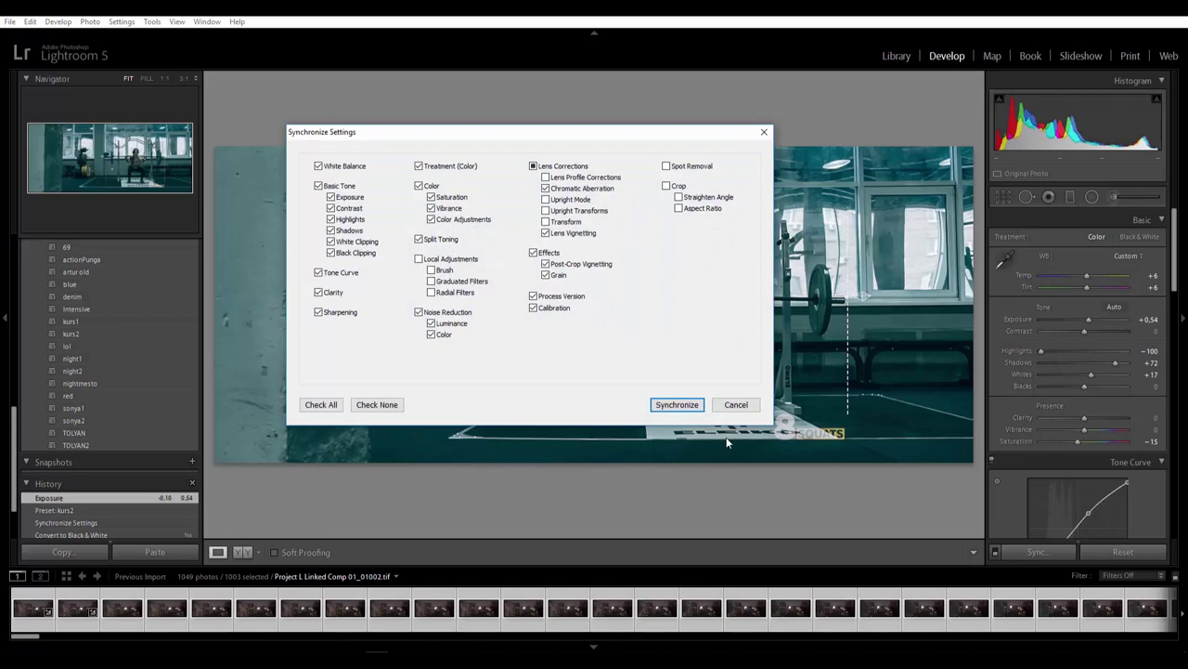
{"action": "left_click", "coordinate": [677, 404]}
{"action": "left_click", "coordinate": [645, 613]}
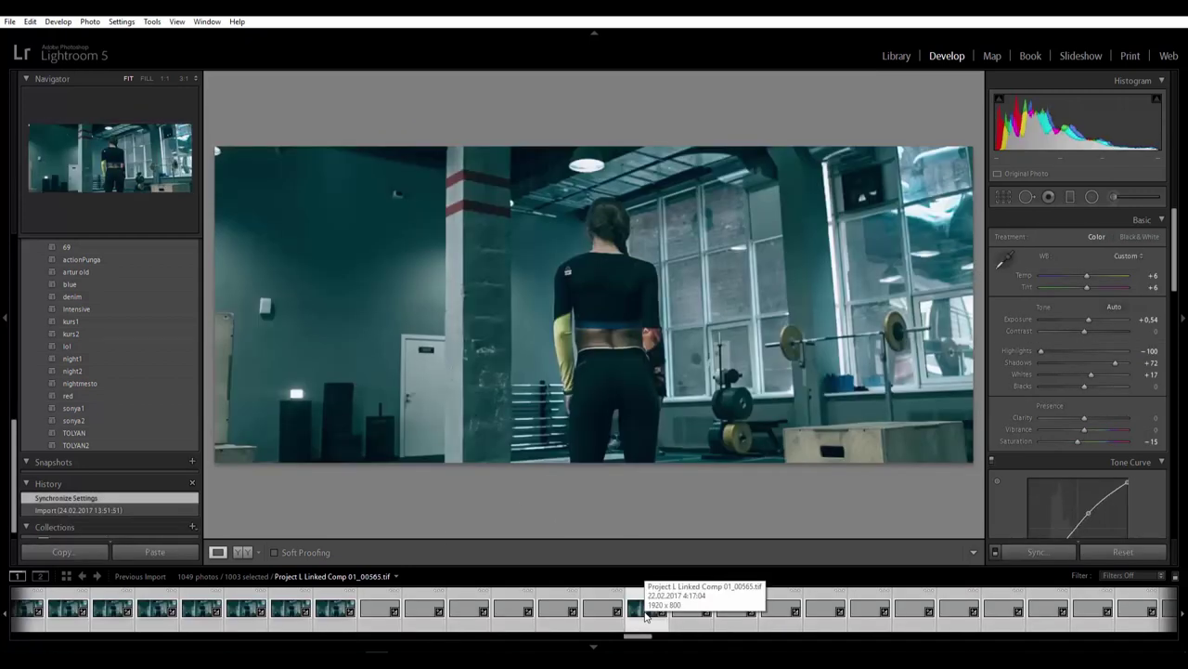
- Select frame 00568 and raise its Exposure to +0.68
{"action": "left_click", "coordinate": [571, 611]}
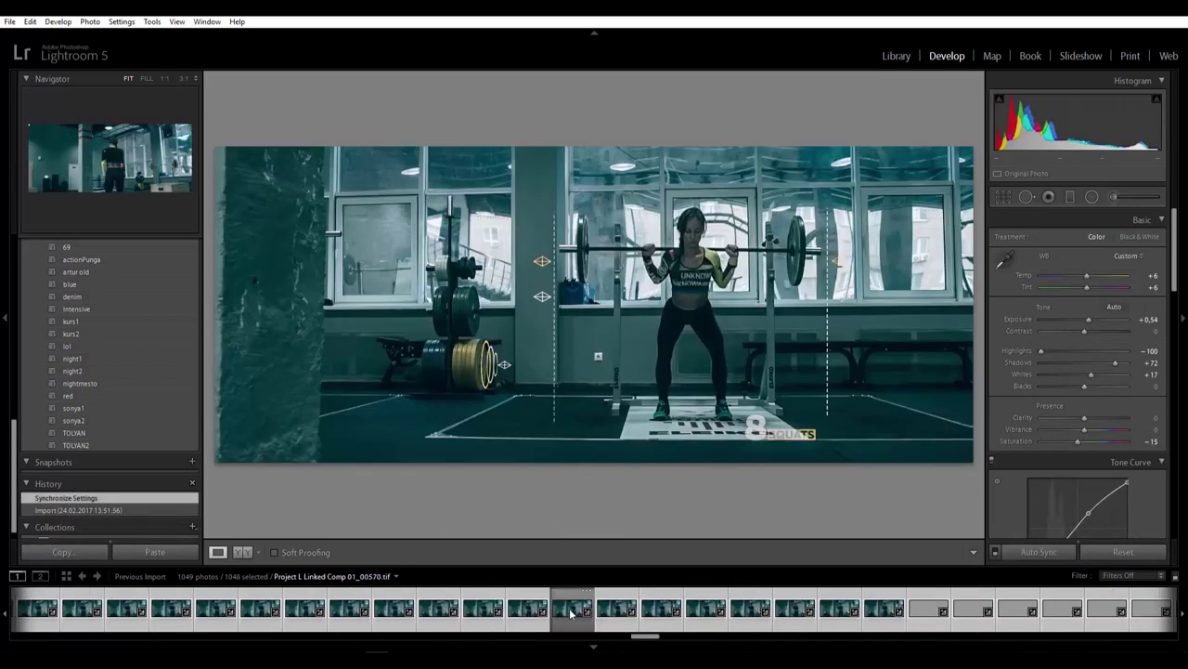
{"action": "left_click", "coordinate": [571, 611]}
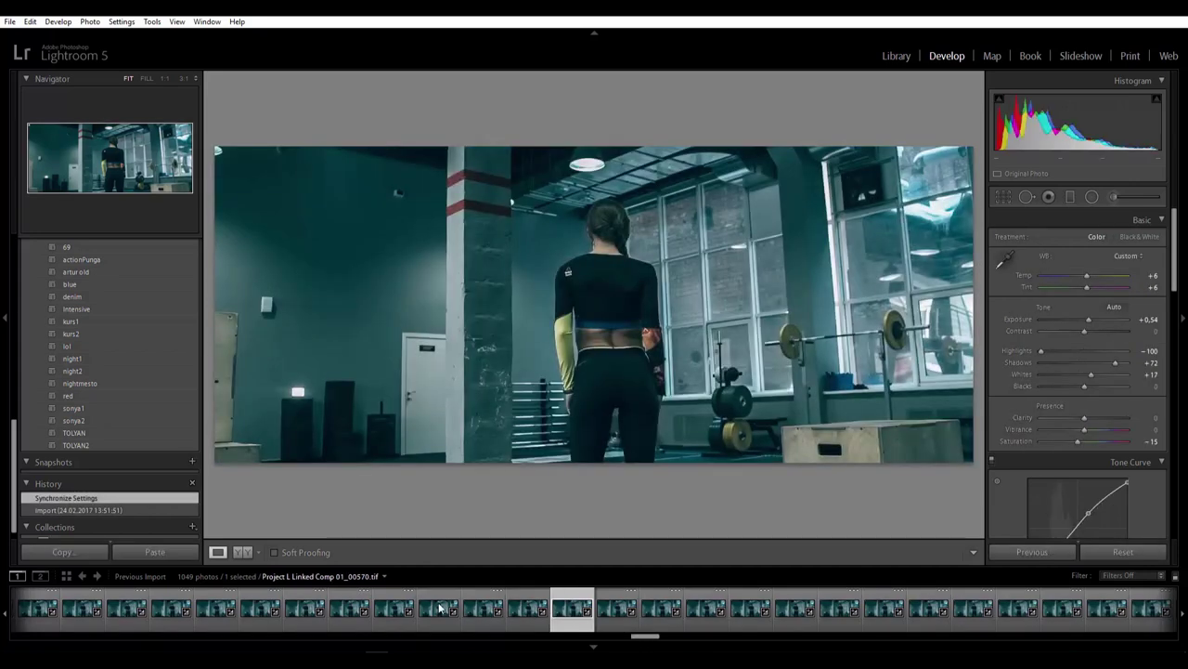
{"action": "left_click_drag", "start_coordinate": [646, 636], "coordinate": [645, 637]}
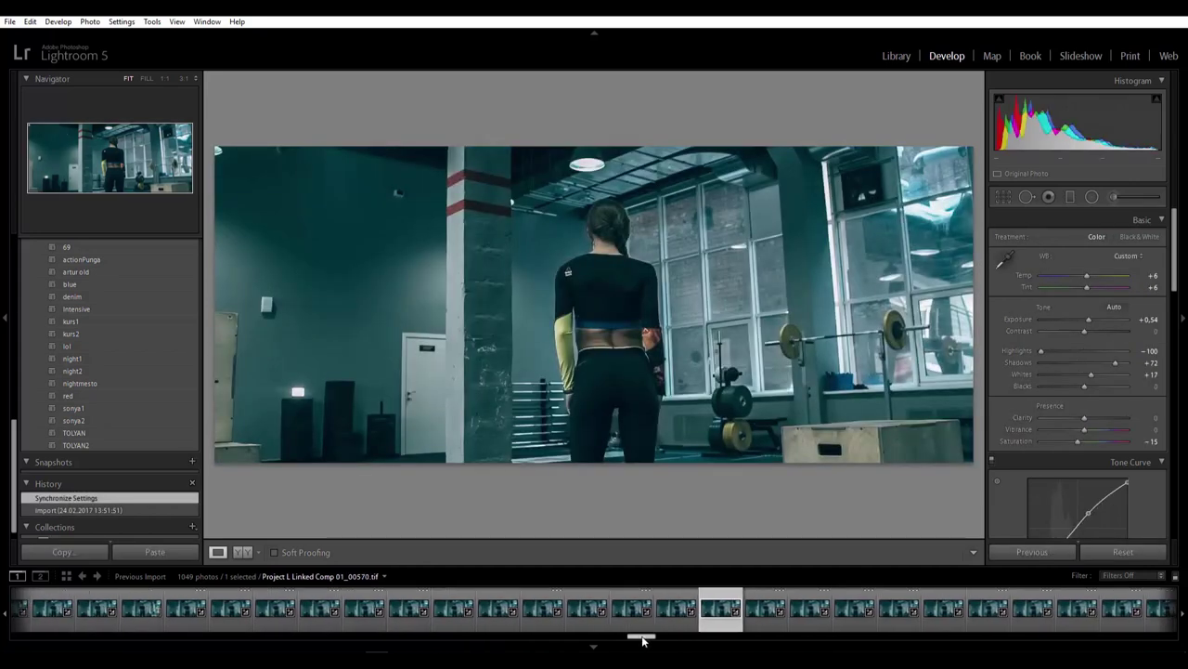
{"action": "left_click", "coordinate": [485, 609]}
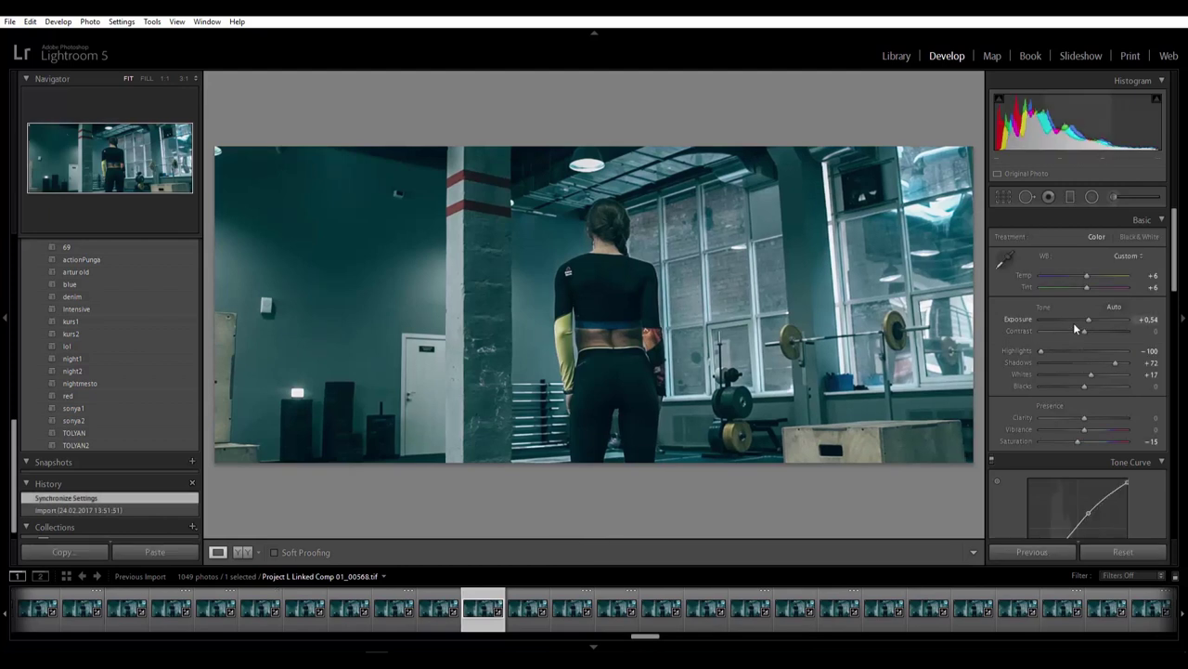
{"action": "left_click_drag", "start_coordinate": [1089, 322], "coordinate": [1091, 322]}
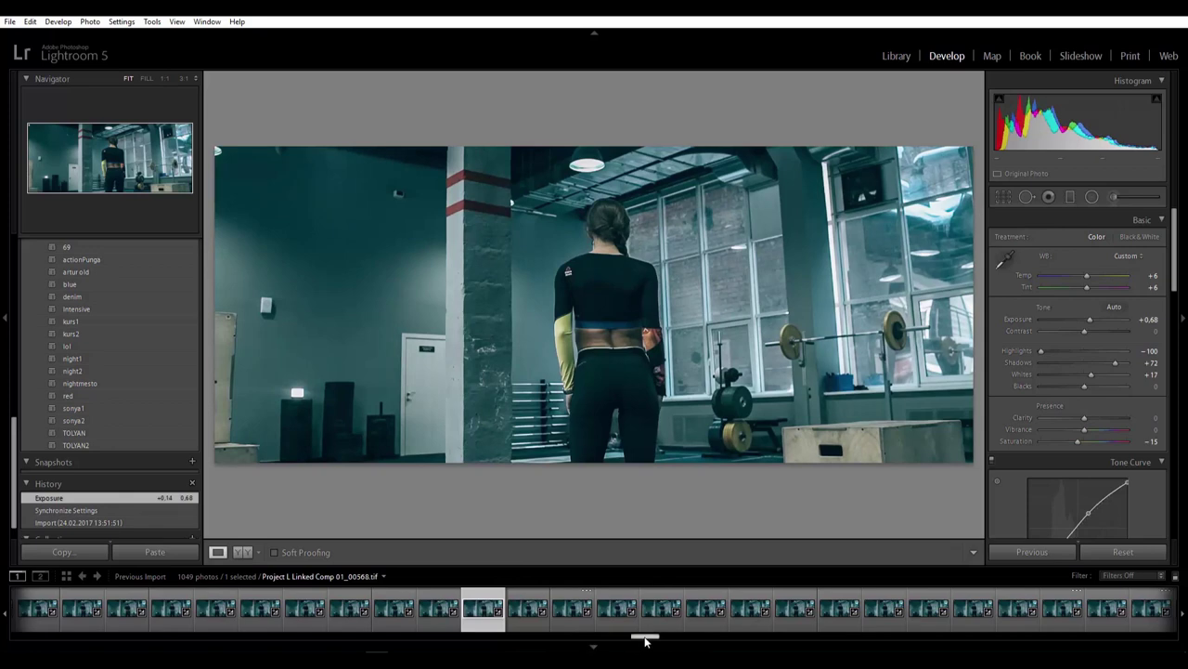
- Sync the +0.68 exposure change onto 28 neighbouring frames
{"action": "left_click_drag", "start_coordinate": [648, 637], "coordinate": [668, 637]}
{"action": "left_click", "coordinate": [743, 609], "text": "shift"}
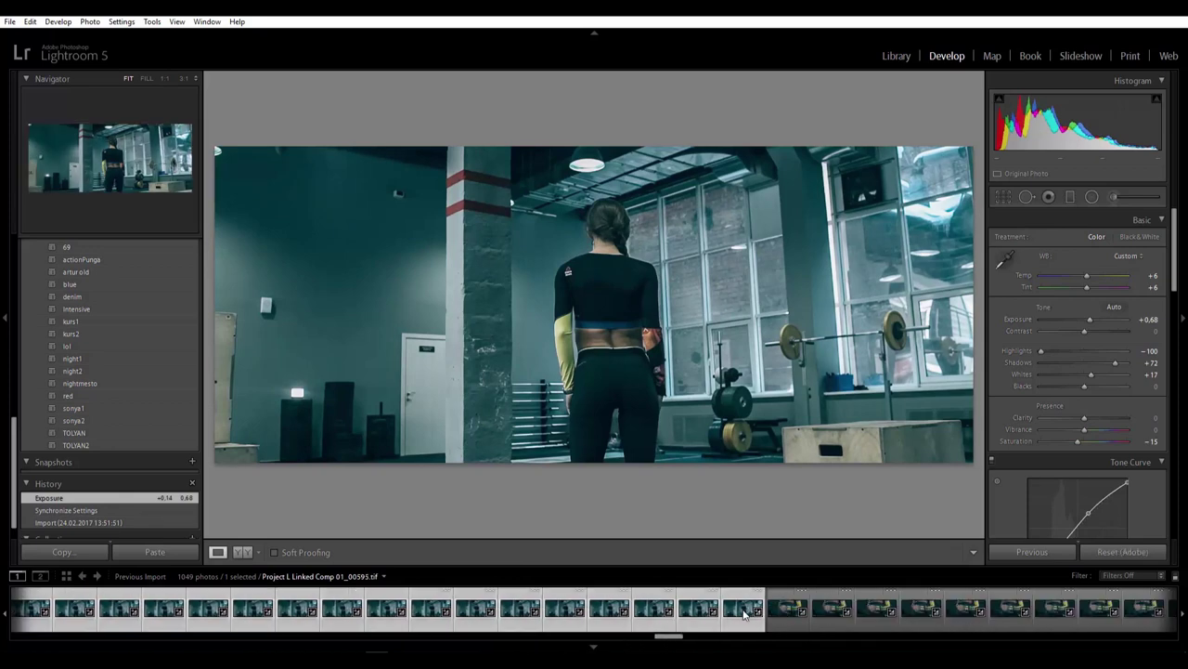
{"action": "left_click", "coordinate": [1031, 555]}
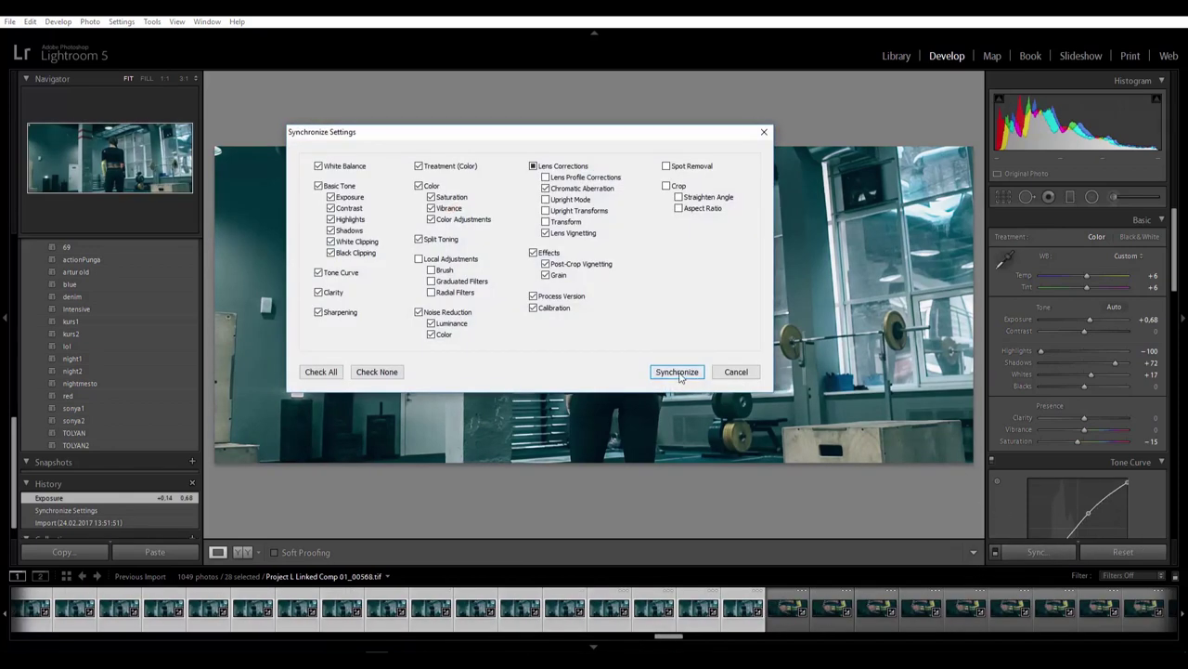
{"action": "left_click", "coordinate": [679, 370]}
{"action": "left_click_drag", "start_coordinate": [666, 639], "coordinate": [561, 639]}
- Extend the selection to 85 frames and sync the grade onto them
{"action": "left_click", "coordinate": [1152, 609], "text": "shift"}
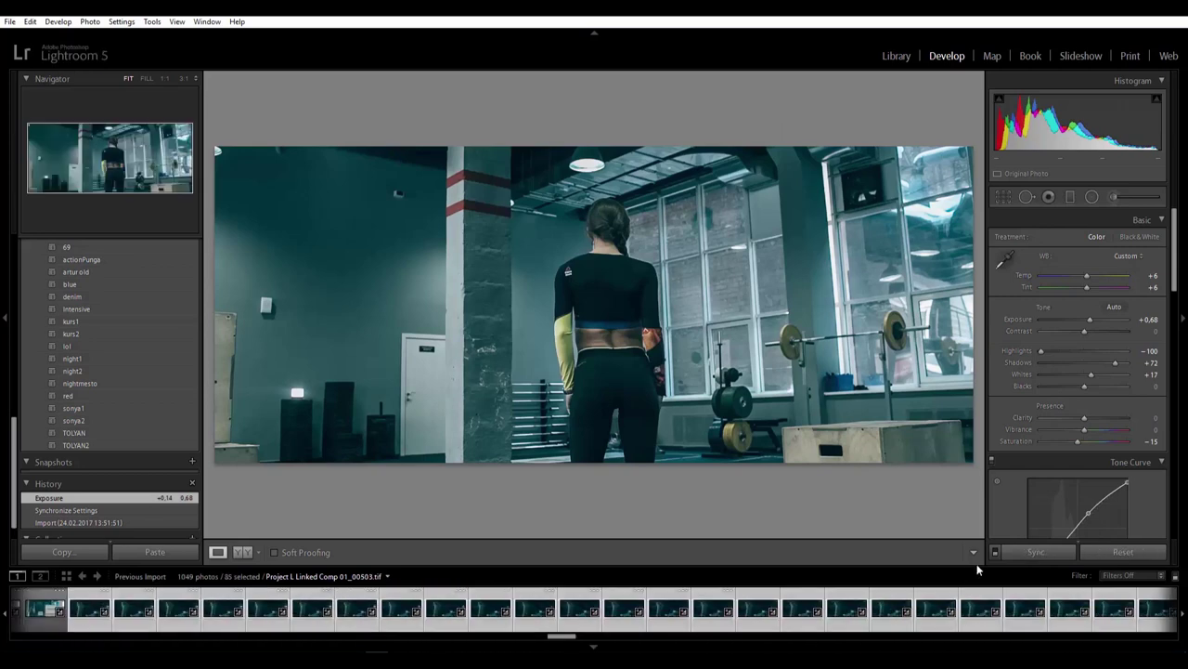
{"action": "left_click", "coordinate": [1028, 554]}
{"action": "left_click", "coordinate": [677, 371]}
{"action": "left_click", "coordinate": [526, 610]}
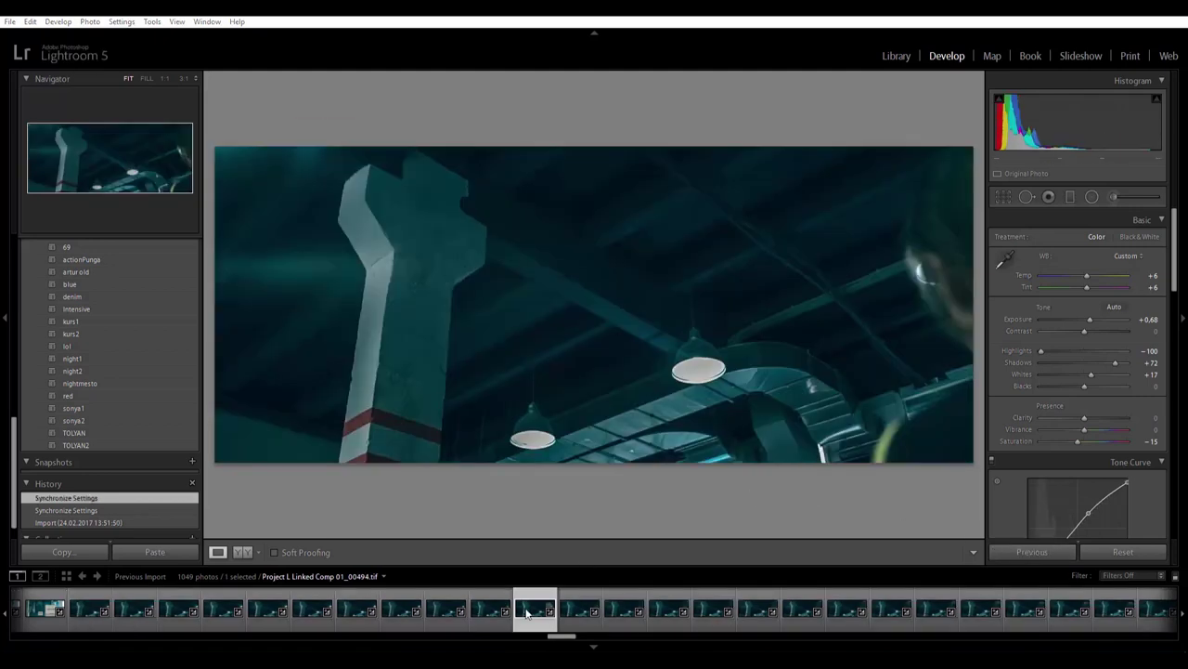
- Open frame 00732, the yellow-sleeved arm with fitness band, for grading
{"action": "scroll", "coordinate": [529, 617], "scroll_direction": "up", "scroll_amount": 3}
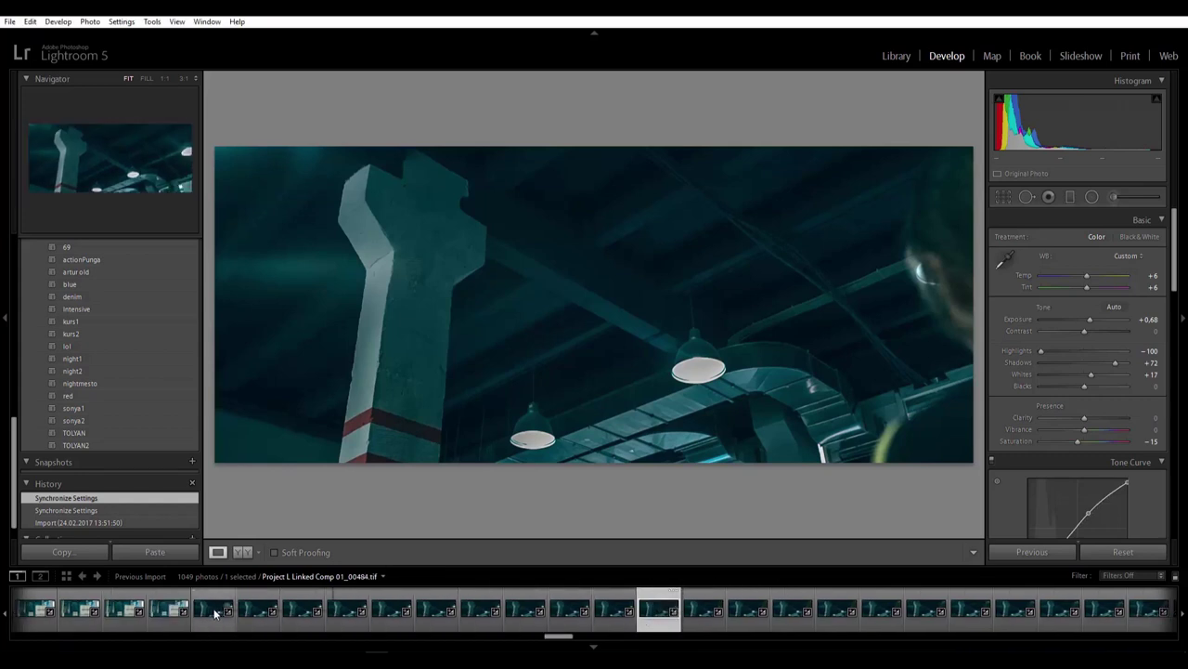
{"action": "left_click_drag", "start_coordinate": [557, 637], "coordinate": [684, 639]}
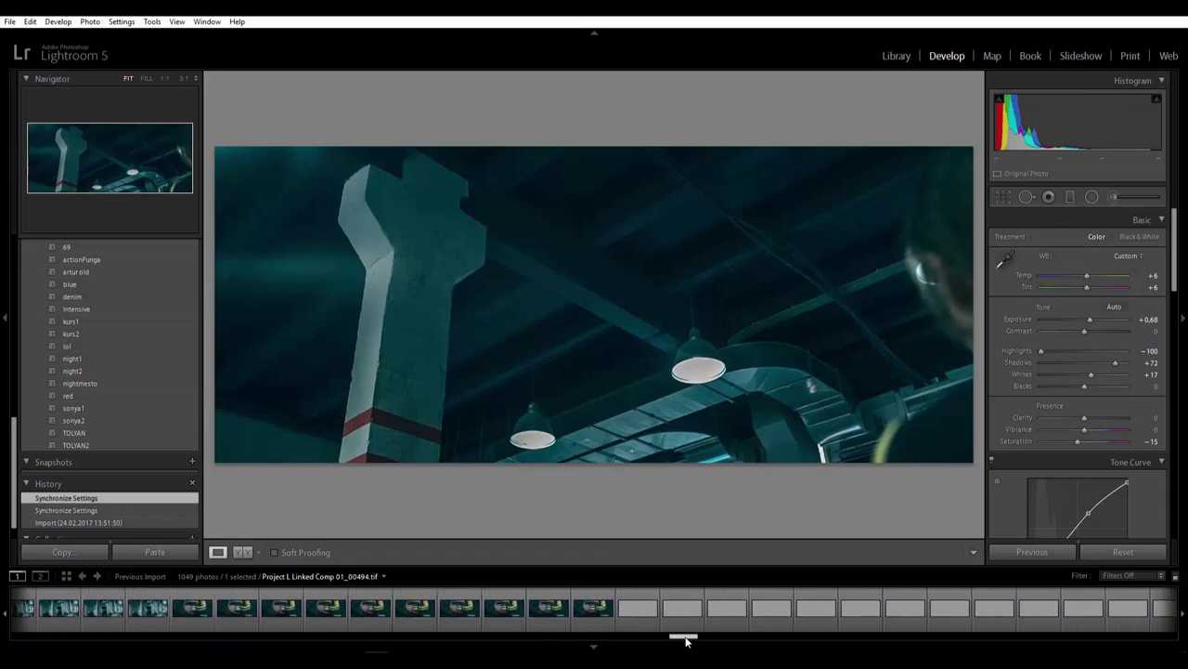
{"action": "left_click", "coordinate": [557, 610]}
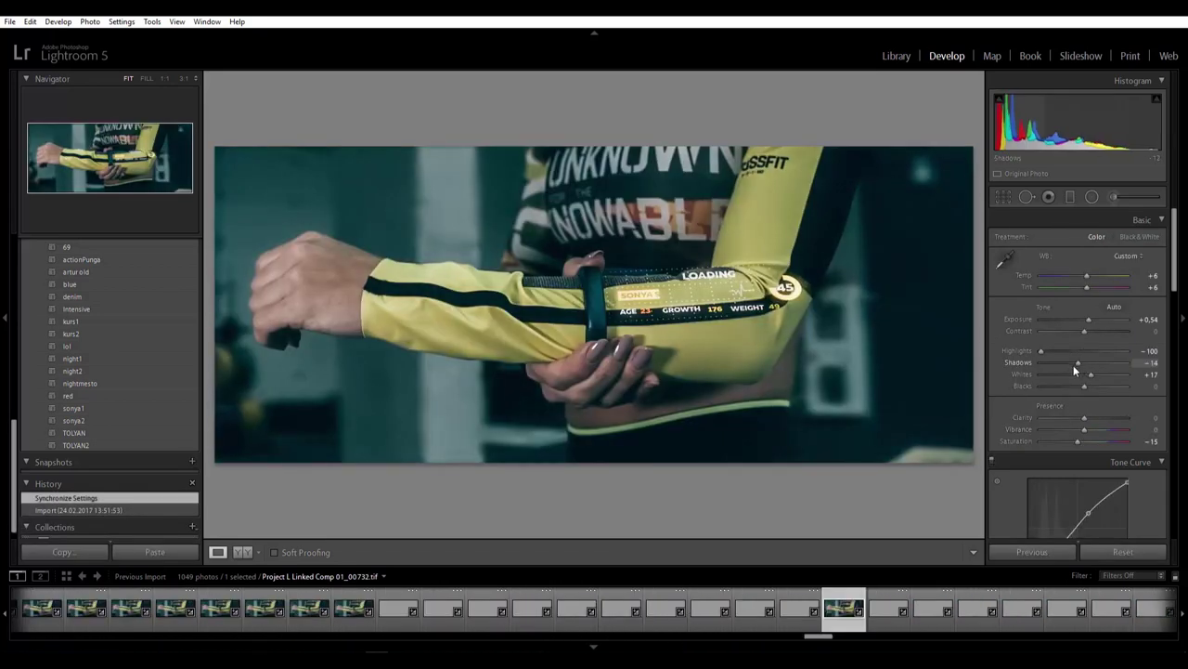
- Set Shadows +40 and Whites −17 on frame 00732 and sync to 137 clip frames
{"action": "mouse_move", "coordinate": [1074, 370]}
{"action": "left_mouse_down"}
{"action": "mouse_move", "coordinate": [1100, 375]}
{"action": "mouse_move", "coordinate": [1072, 374]}
{"action": "left_mouse_up"}
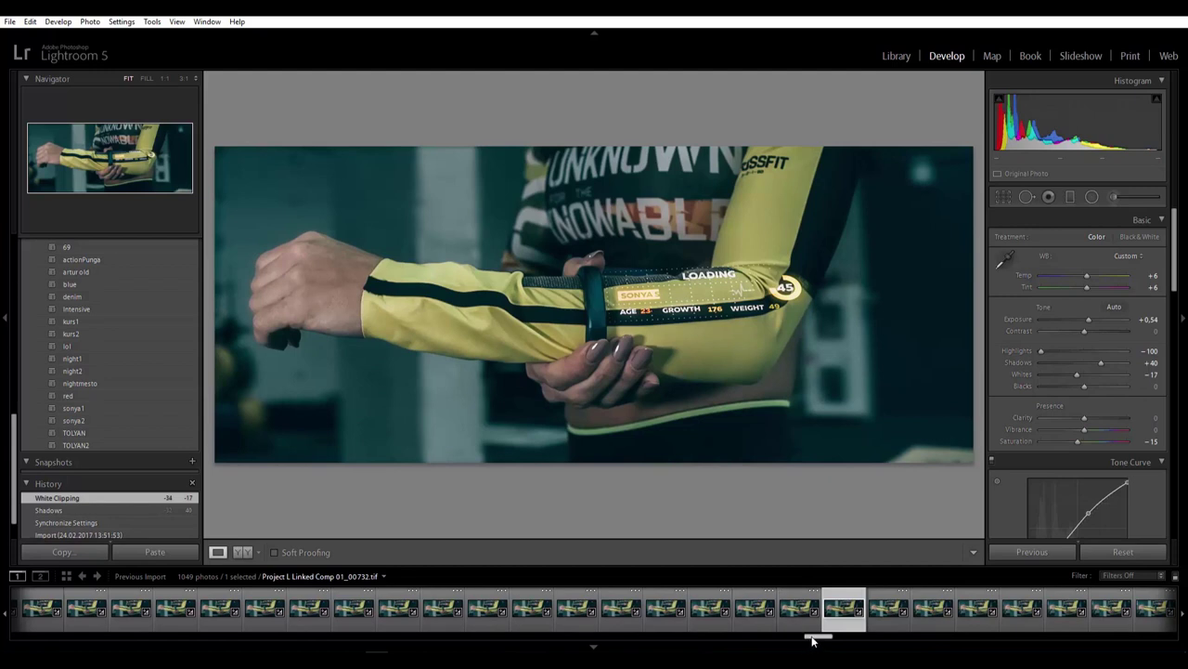
{"action": "left_click_drag", "start_coordinate": [817, 637], "coordinate": [668, 641]}
{"action": "left_click", "coordinate": [562, 608], "text": "shift"}
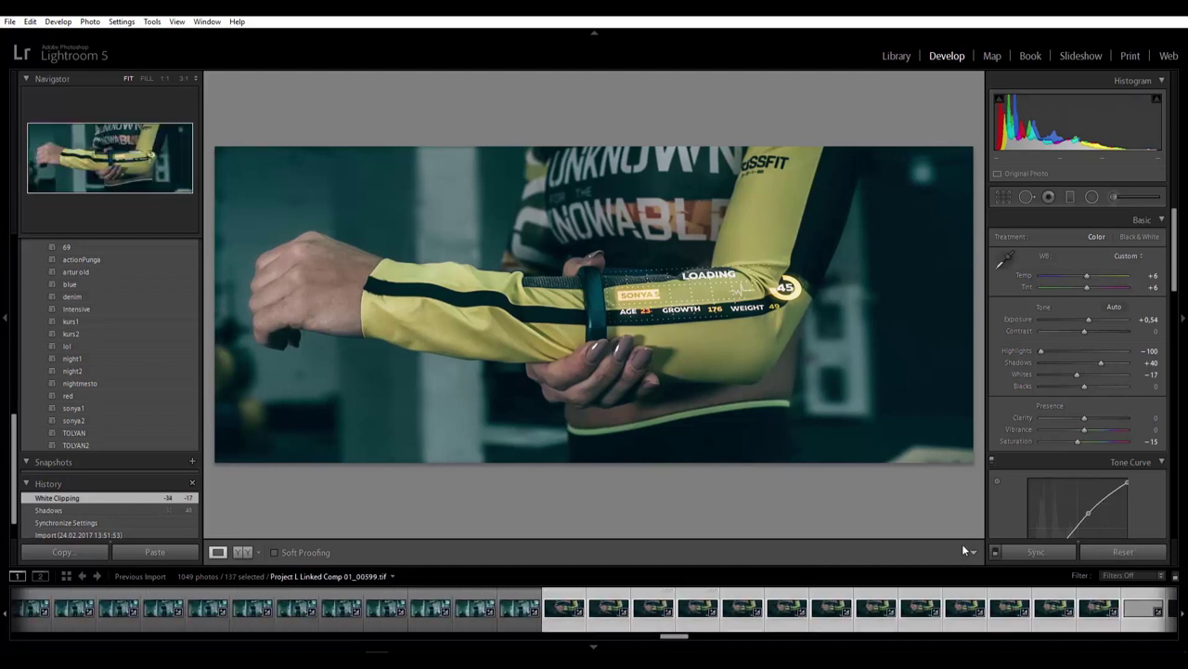
{"action": "left_click", "coordinate": [1036, 551]}
{"action": "left_click", "coordinate": [676, 407]}
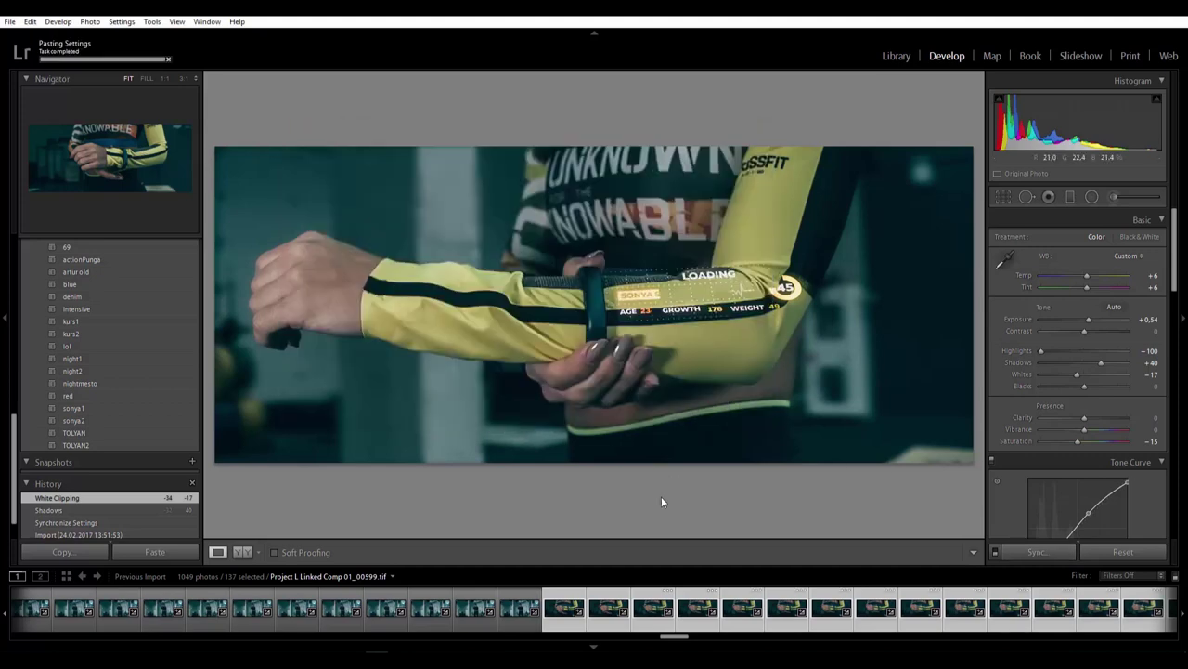
{"action": "left_click_drag", "start_coordinate": [246, 633], "coordinate": [249, 633]}
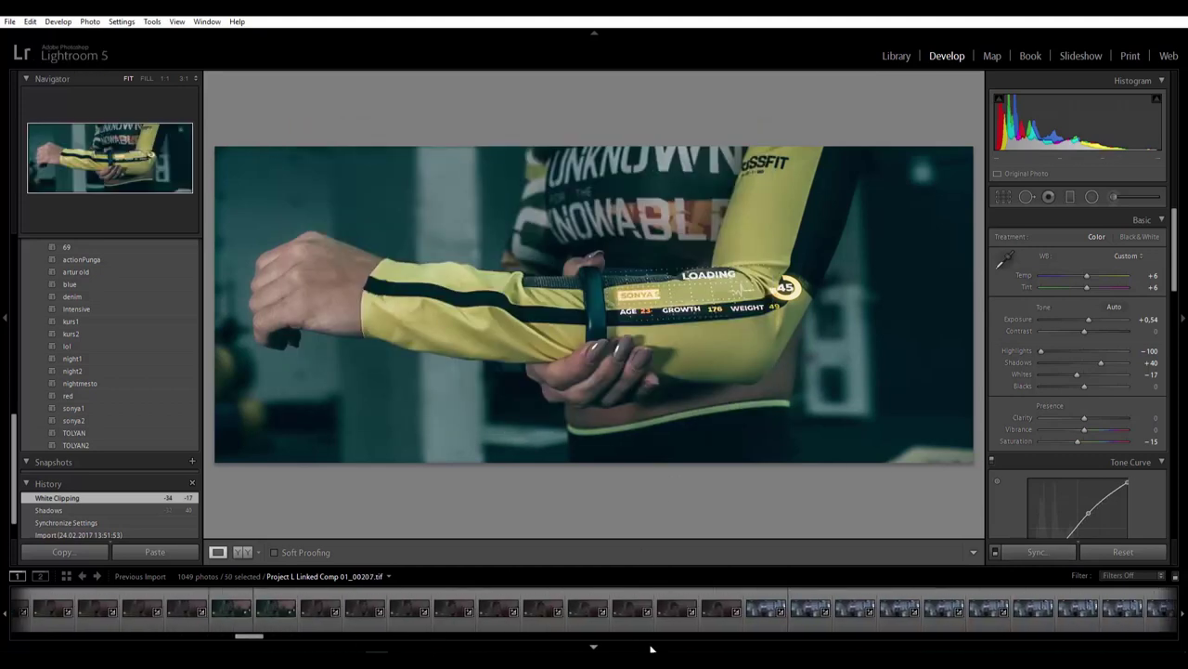
- Grade hooded-woman frame 00217 with the kurs1 preset at Exposure +1.04
{"action": "left_click", "coordinate": [716, 611]}
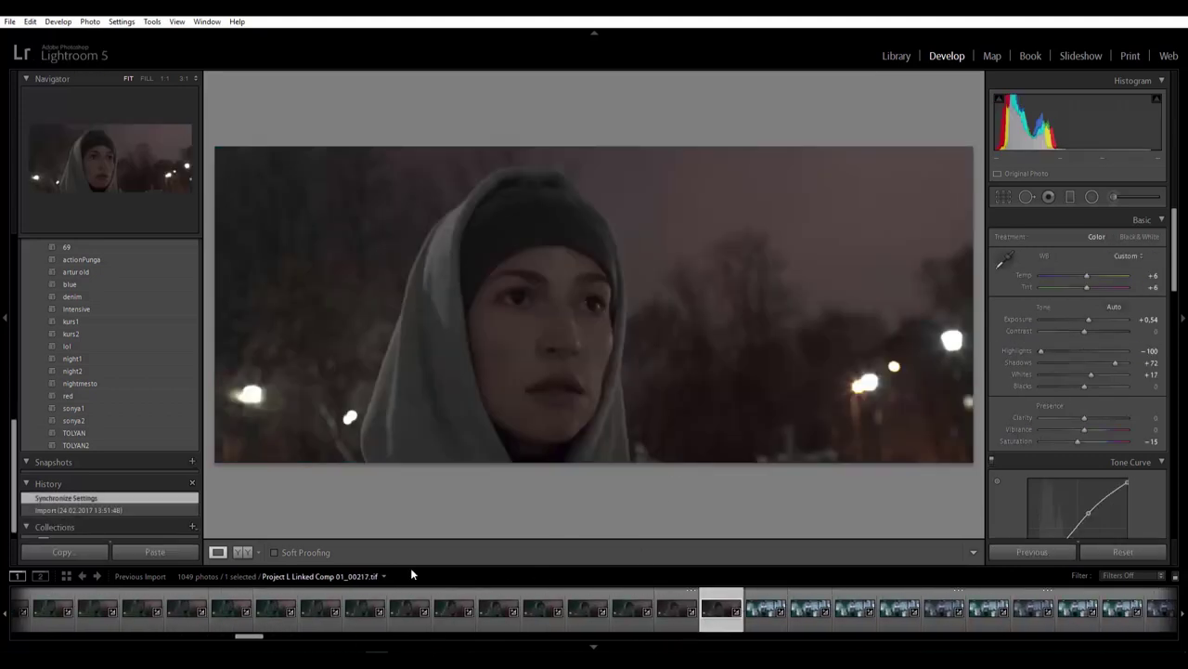
{"action": "left_click", "coordinate": [78, 321]}
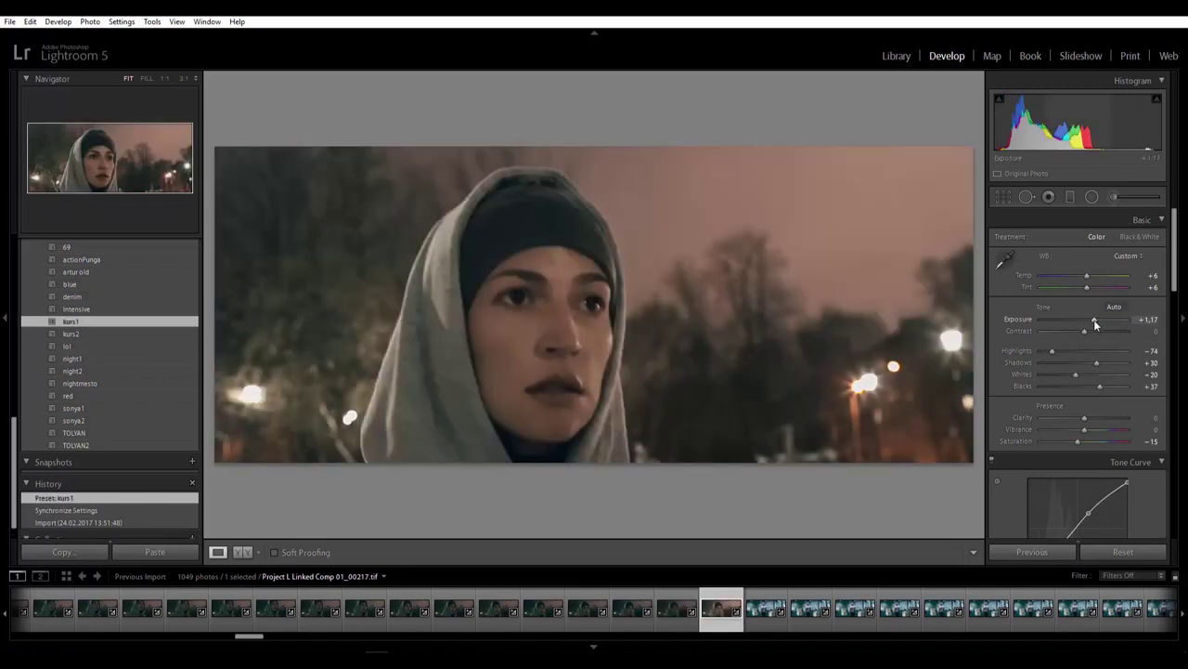
{"action": "left_click_drag", "start_coordinate": [1095, 323], "coordinate": [1094, 325]}
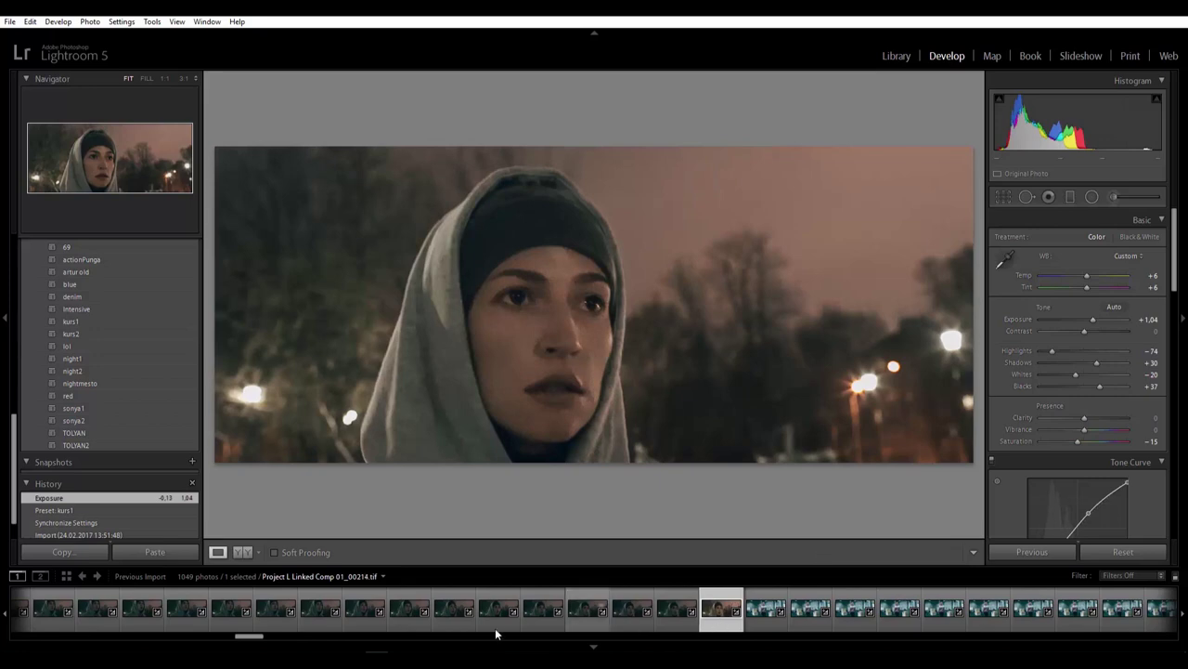
- Sync the kurs1 grade across 218 frames back to the clip start
{"action": "left_click_drag", "start_coordinate": [251, 637], "coordinate": [26, 638]}
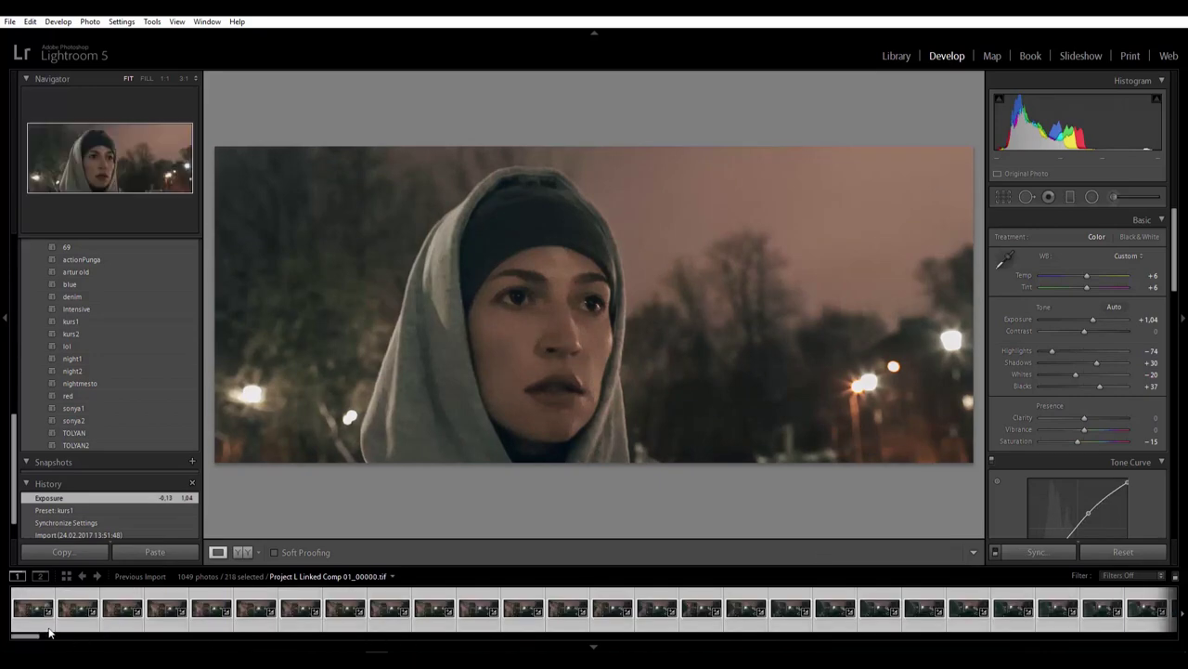
{"action": "left_click", "coordinate": [33, 608], "text": "shift"}
{"action": "left_click", "coordinate": [1044, 555]}
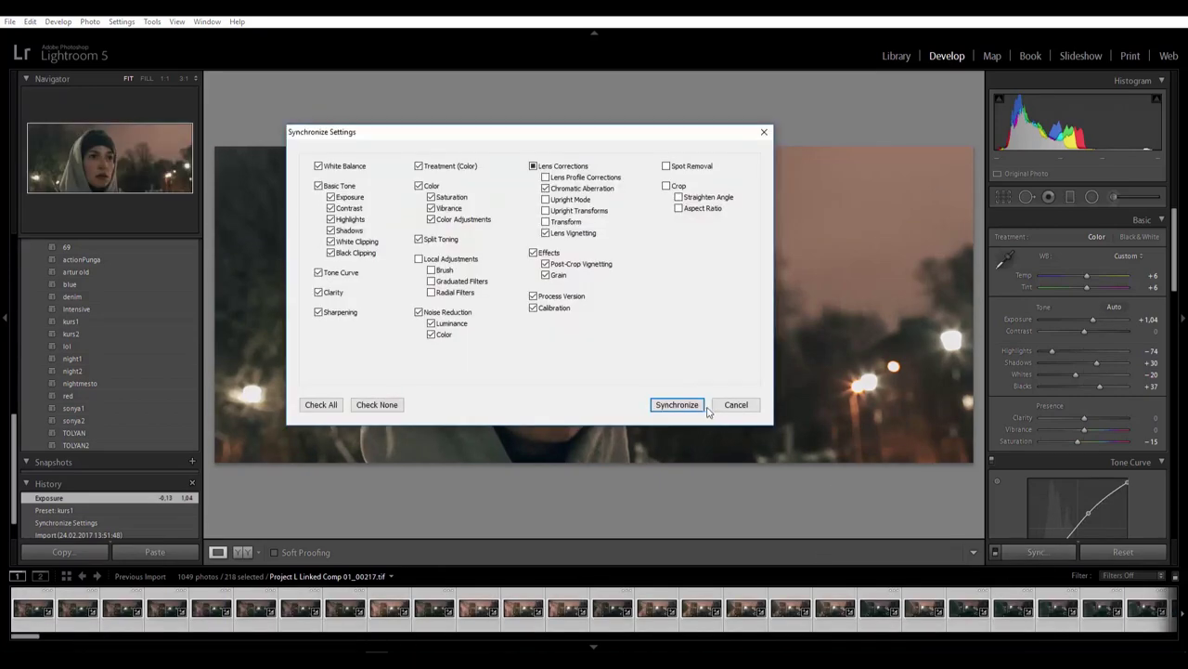
{"action": "left_click", "coordinate": [694, 405]}
{"action": "left_click", "coordinate": [341, 608]}
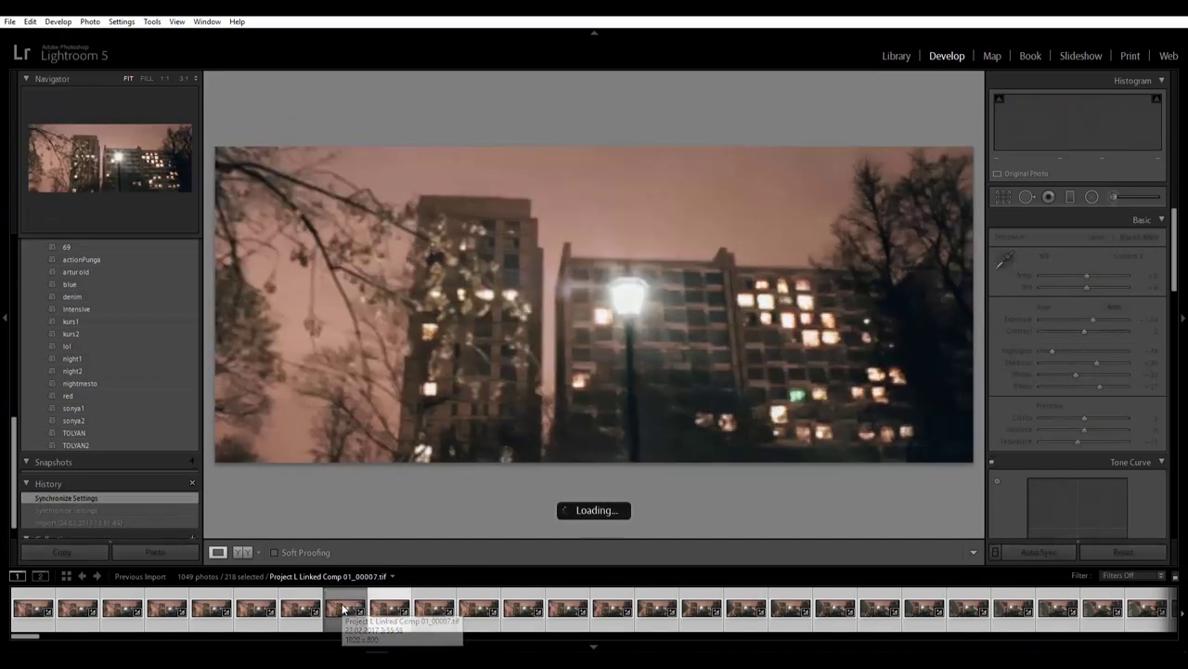
- Set building frame 00007's Exposure to +0.68 across its frames, then open runner frame 00122
{"action": "left_click", "coordinate": [342, 608]}
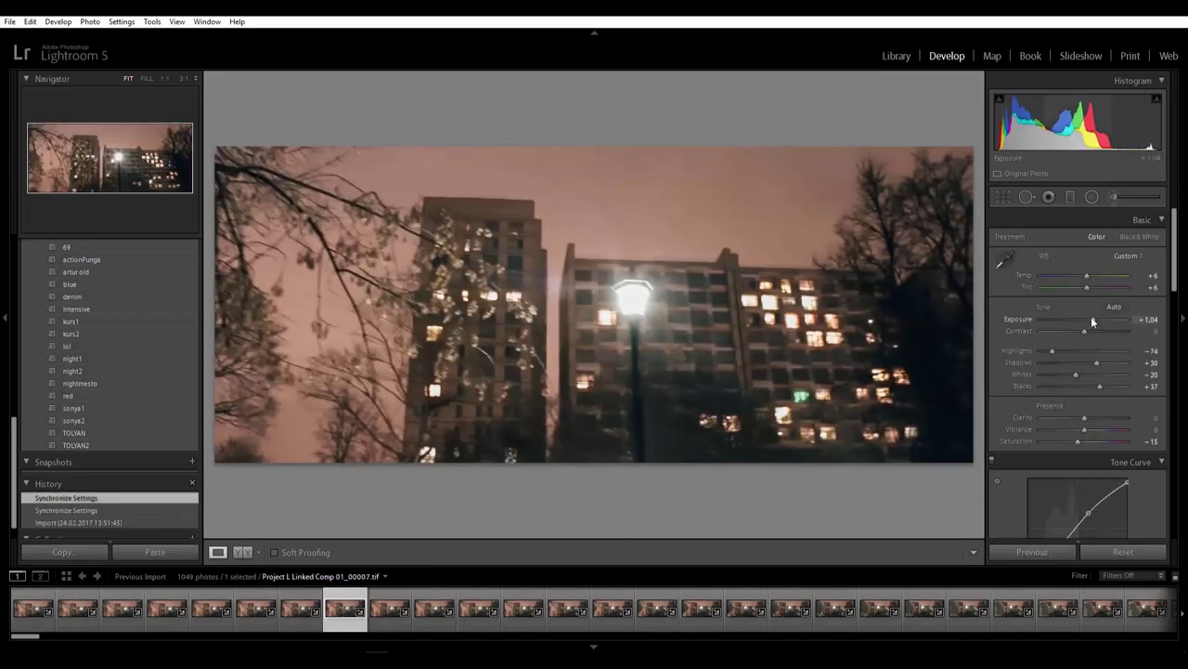
{"action": "left_click_drag", "start_coordinate": [1094, 319], "coordinate": [1092, 321]}
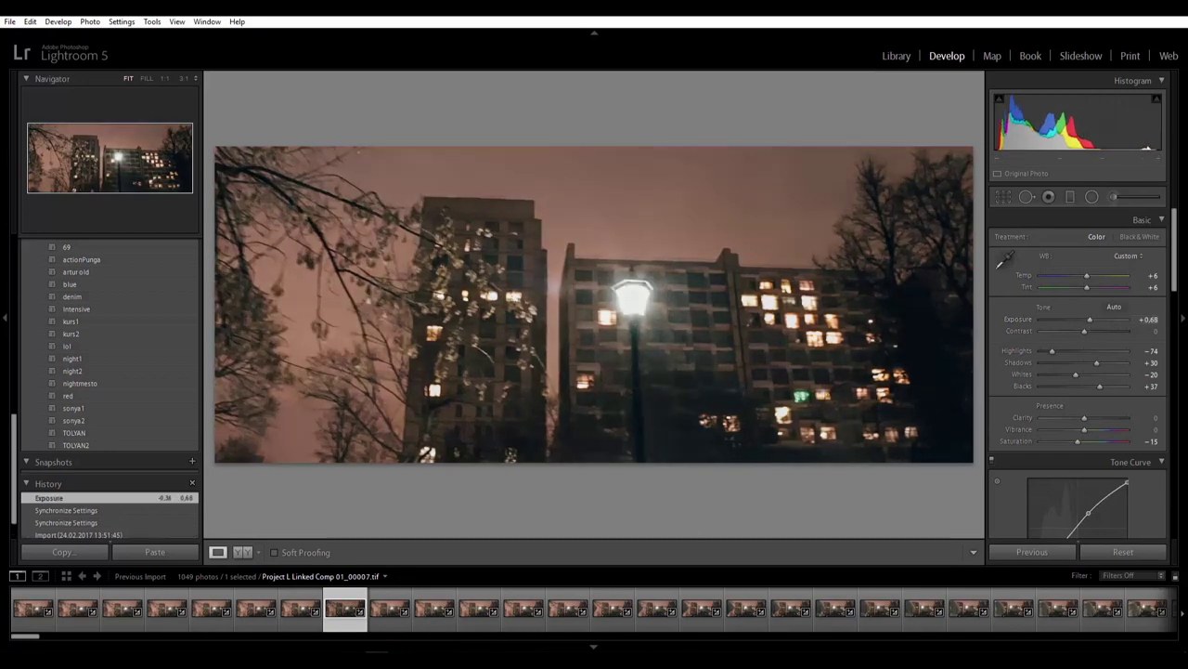
{"action": "mouse_move", "coordinate": [33, 637]}
{"action": "left_mouse_down"}
{"action": "mouse_move", "coordinate": [119, 637]}
{"action": "mouse_move", "coordinate": [84, 642]}
{"action": "left_mouse_up"}
{"action": "left_click", "coordinate": [282, 608], "text": "shift"}
{"action": "left_click", "coordinate": [942, 610]}
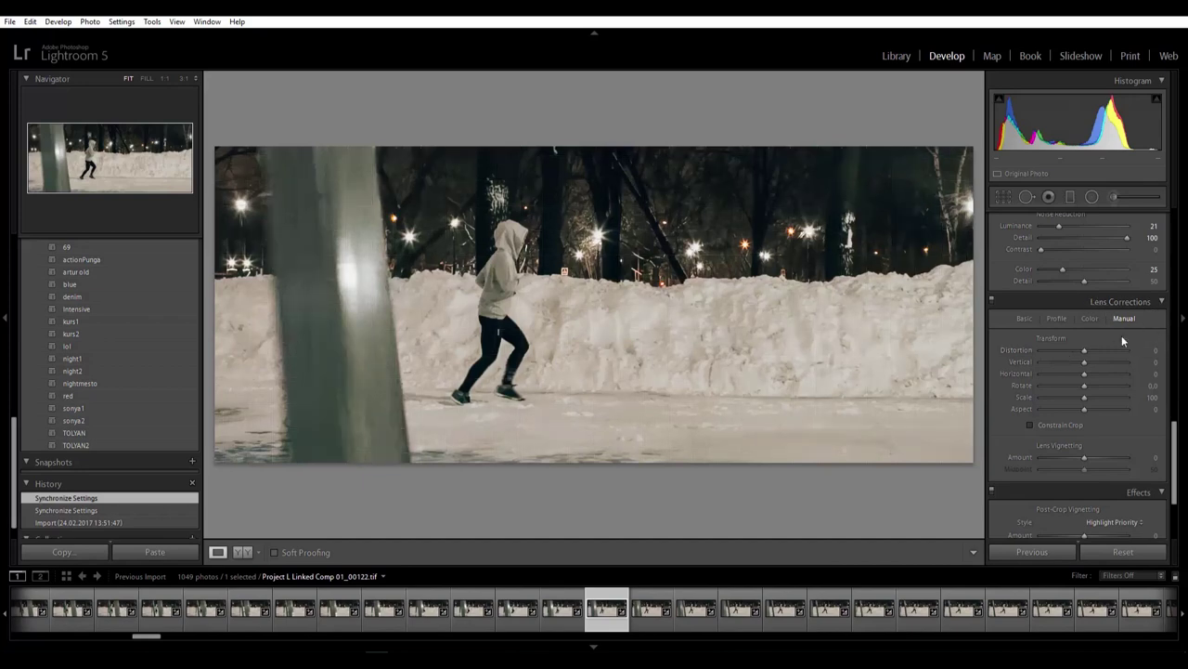
{"action": "mouse_move", "coordinate": [1085, 409]}
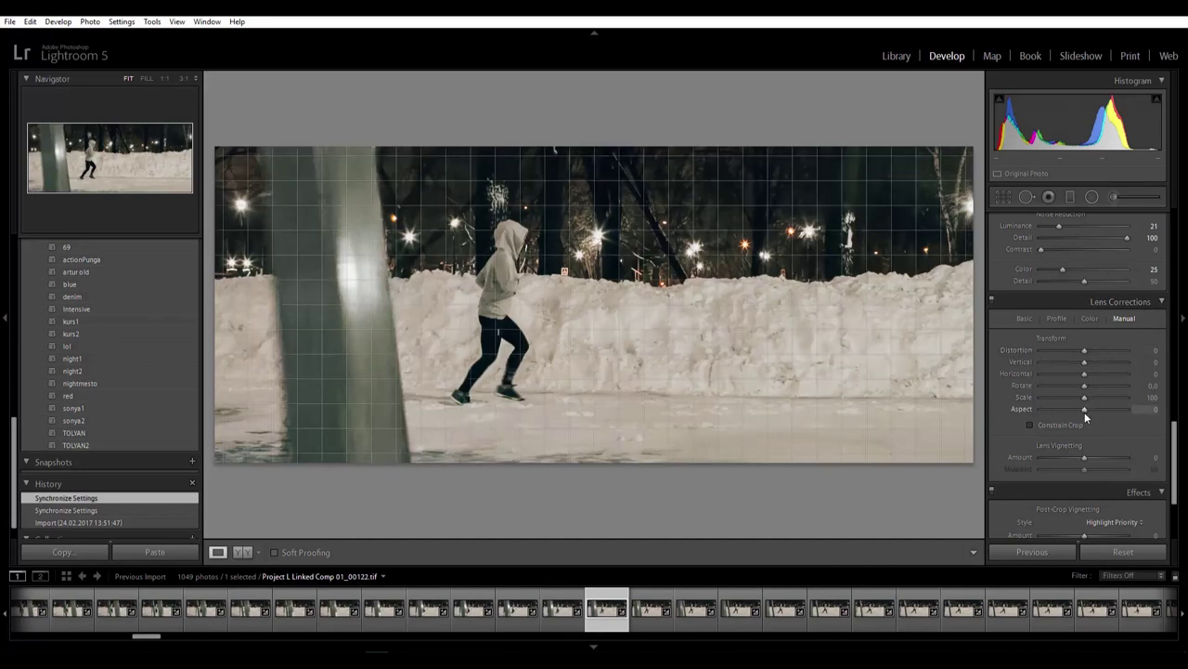
- Try Upright Auto on frame 00122, switch it Off, and set Grain Amount to 0
{"action": "left_click", "coordinate": [1023, 319]}
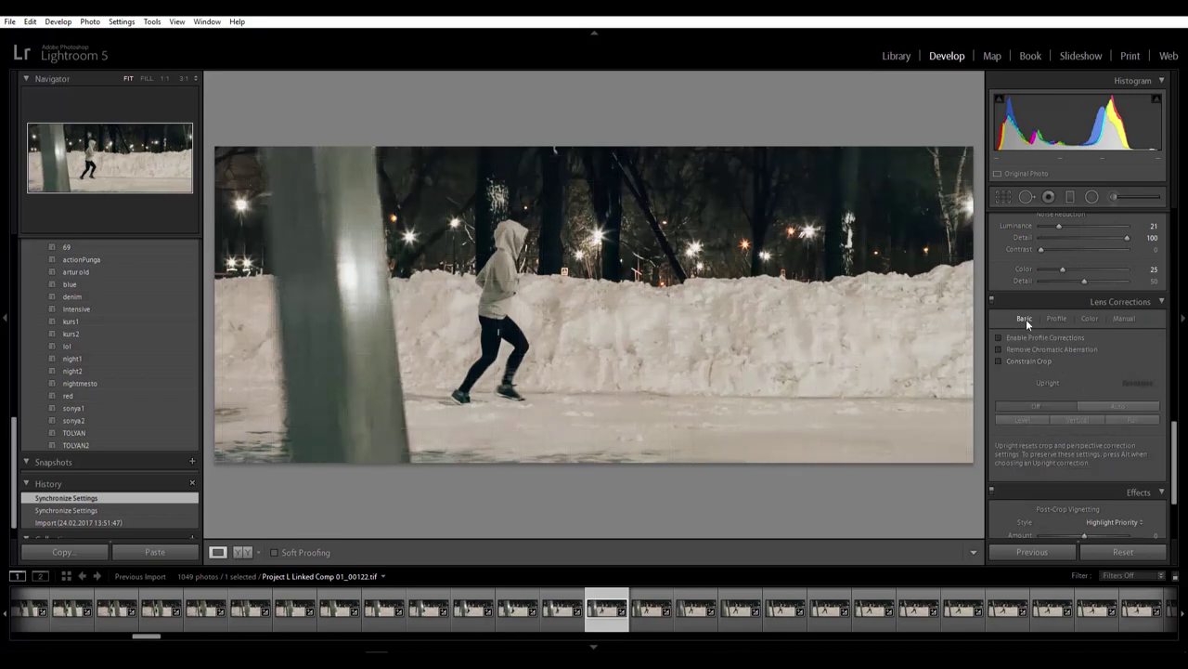
{"action": "left_click", "coordinate": [1108, 407]}
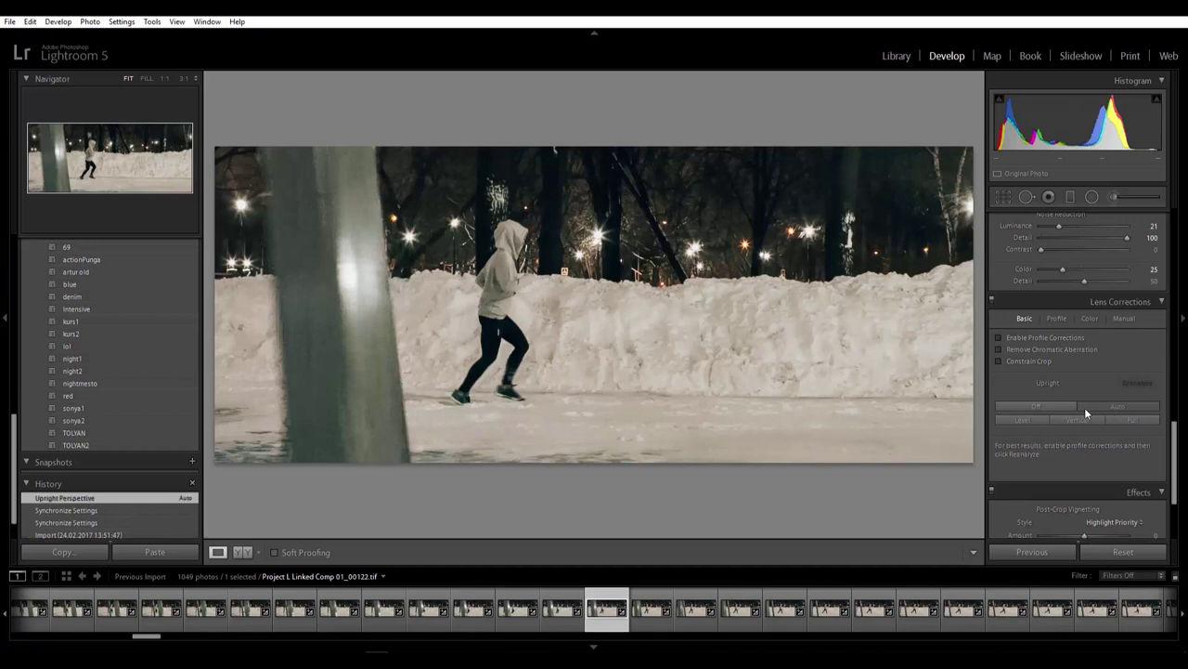
{"action": "left_click", "coordinate": [1066, 408]}
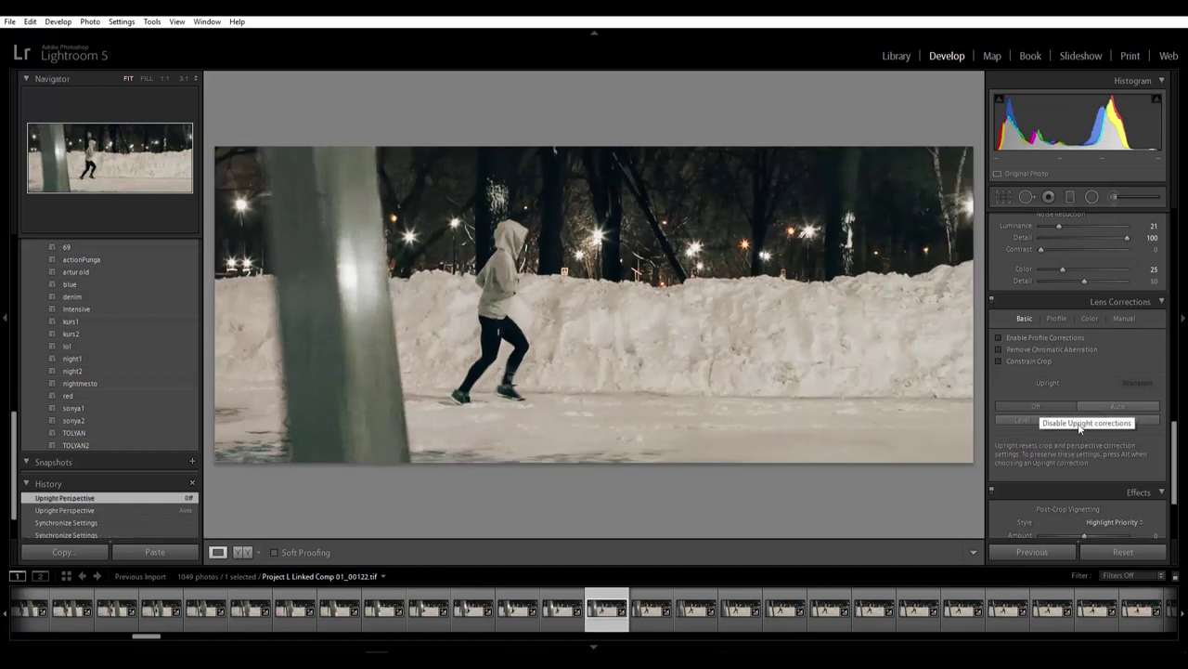
{"action": "scroll", "coordinate": [1079, 428], "scroll_direction": "down", "scroll_amount": 3}
{"action": "mouse_move", "coordinate": [1060, 482]}
{"action": "left_mouse_down"}
{"action": "mouse_move", "coordinate": [1120, 481]}
{"action": "mouse_move", "coordinate": [1038, 490]}
{"action": "left_mouse_up"}
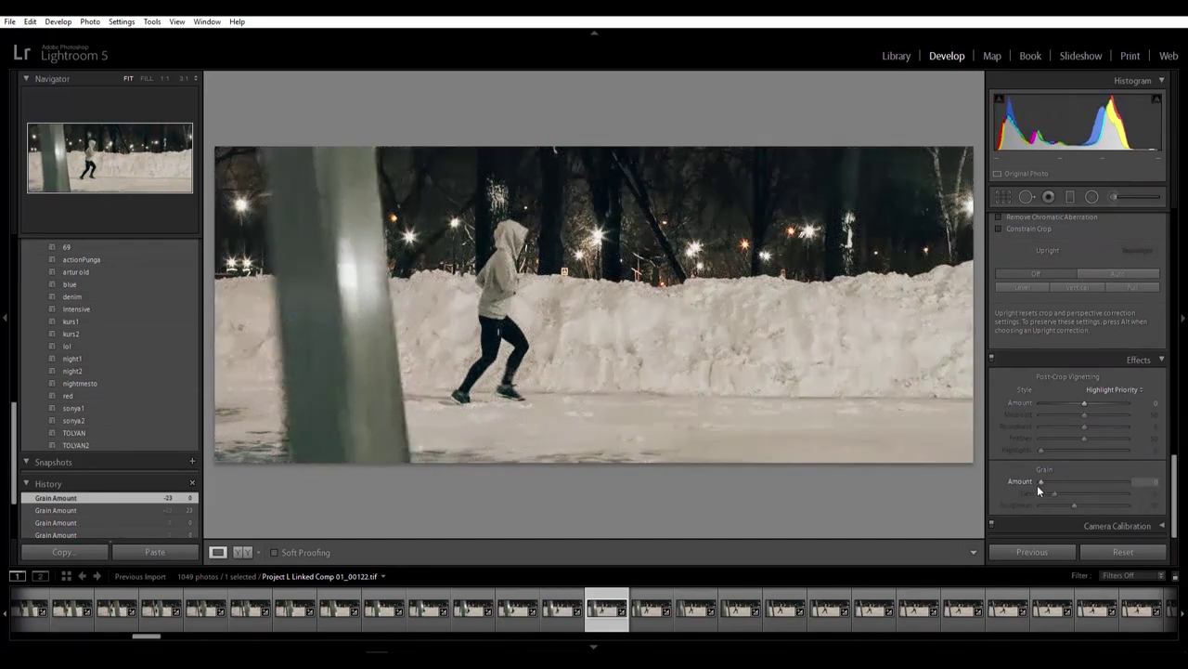
- Drop Sharpening Amount to 0 and raise Luminance noise reduction to 100 with Detail 0
{"action": "scroll", "coordinate": [1045, 481], "scroll_direction": "up", "scroll_amount": 5}
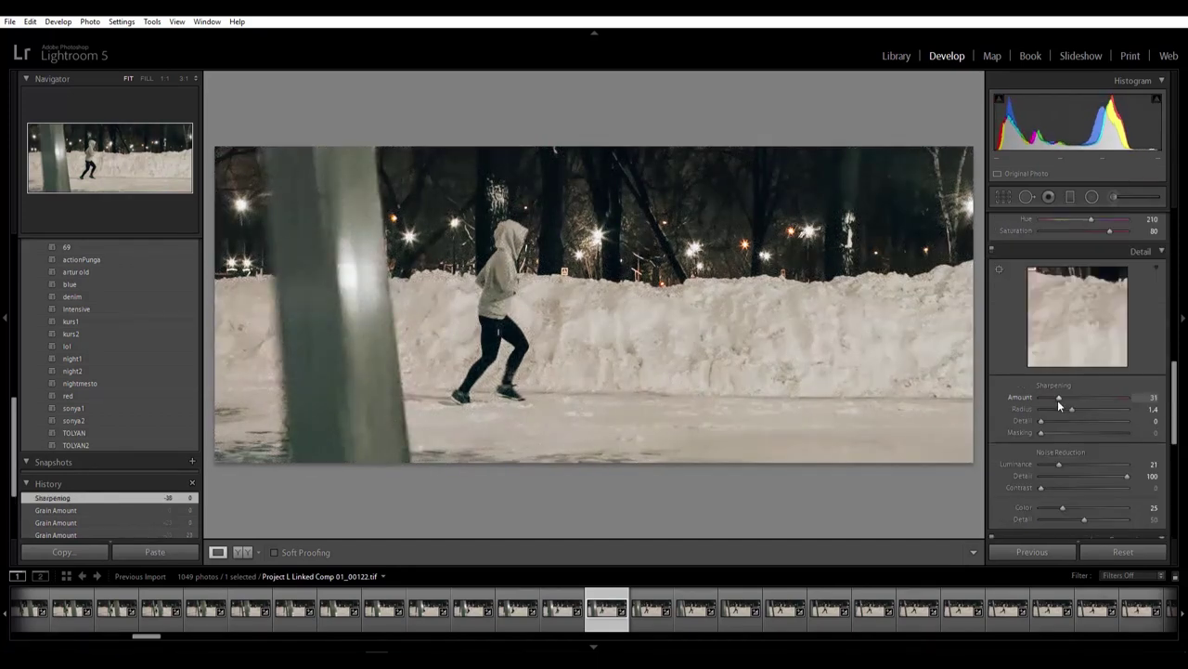
{"action": "left_click_drag", "start_coordinate": [1055, 397], "coordinate": [1059, 398]}
{"action": "left_click_drag", "start_coordinate": [1058, 397], "coordinate": [1028, 399]}
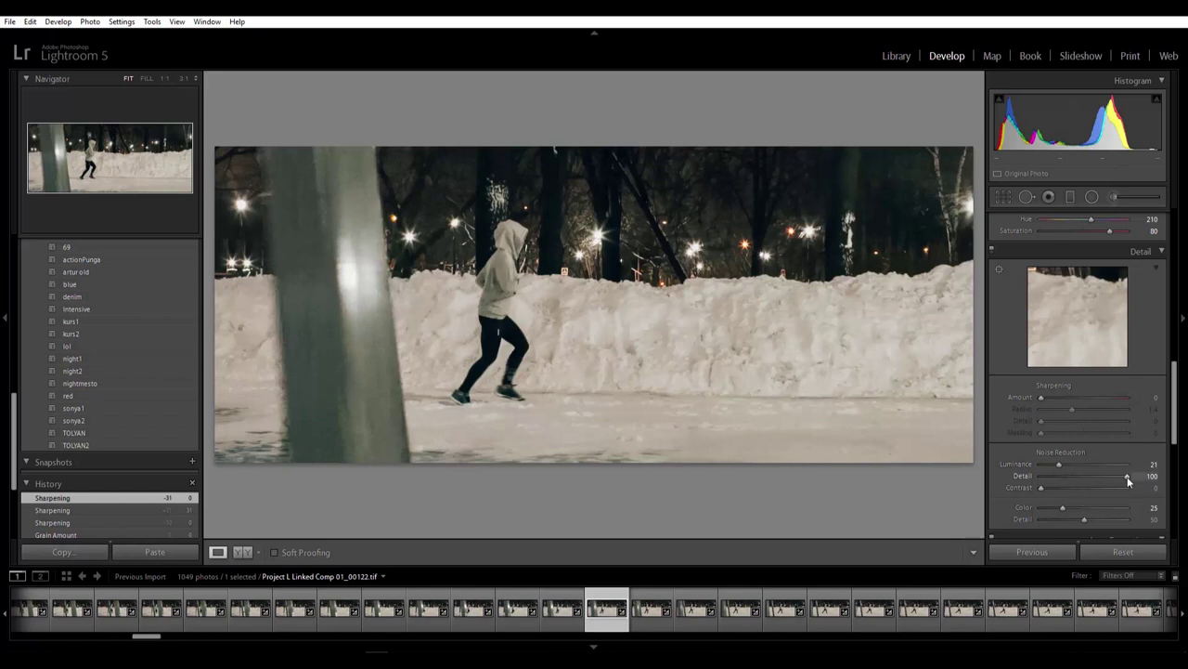
{"action": "mouse_move", "coordinate": [1128, 475]}
{"action": "left_mouse_down"}
{"action": "mouse_move", "coordinate": [1041, 475]}
{"action": "mouse_move", "coordinate": [1136, 466]}
{"action": "left_mouse_up"}
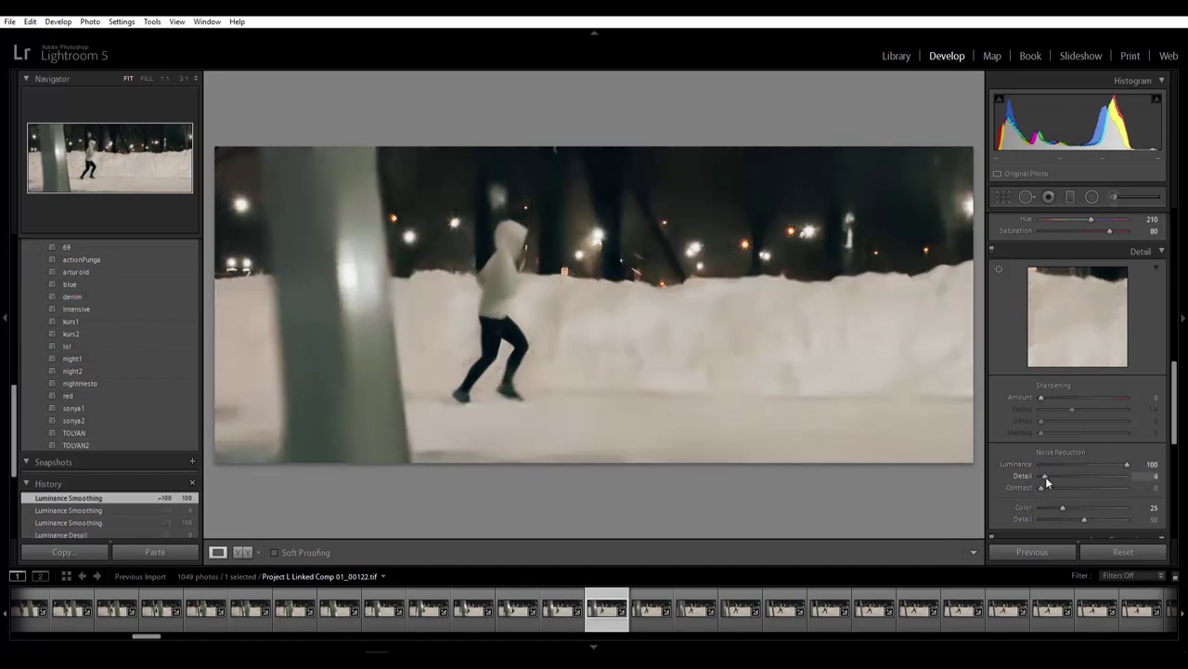
- Ease Luminance noise reduction back to 21 with Detail 100, checking the frame at 1:1
{"action": "left_click_drag", "start_coordinate": [1094, 477], "coordinate": [1136, 482]}
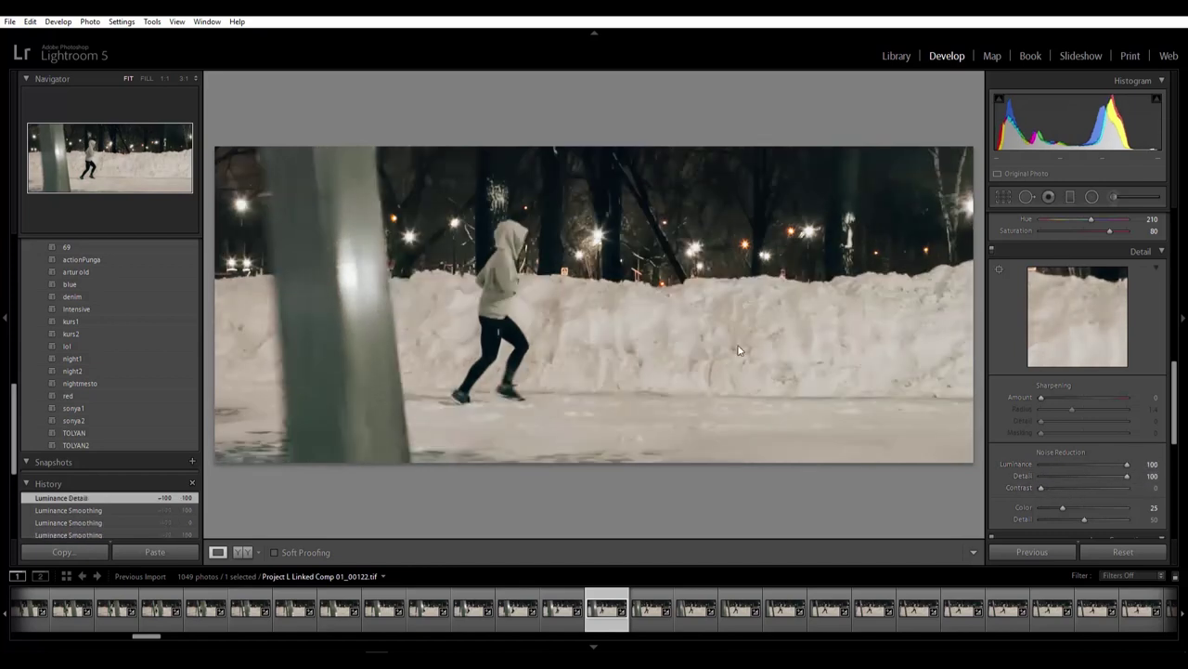
{"action": "left_click", "coordinate": [554, 149]}
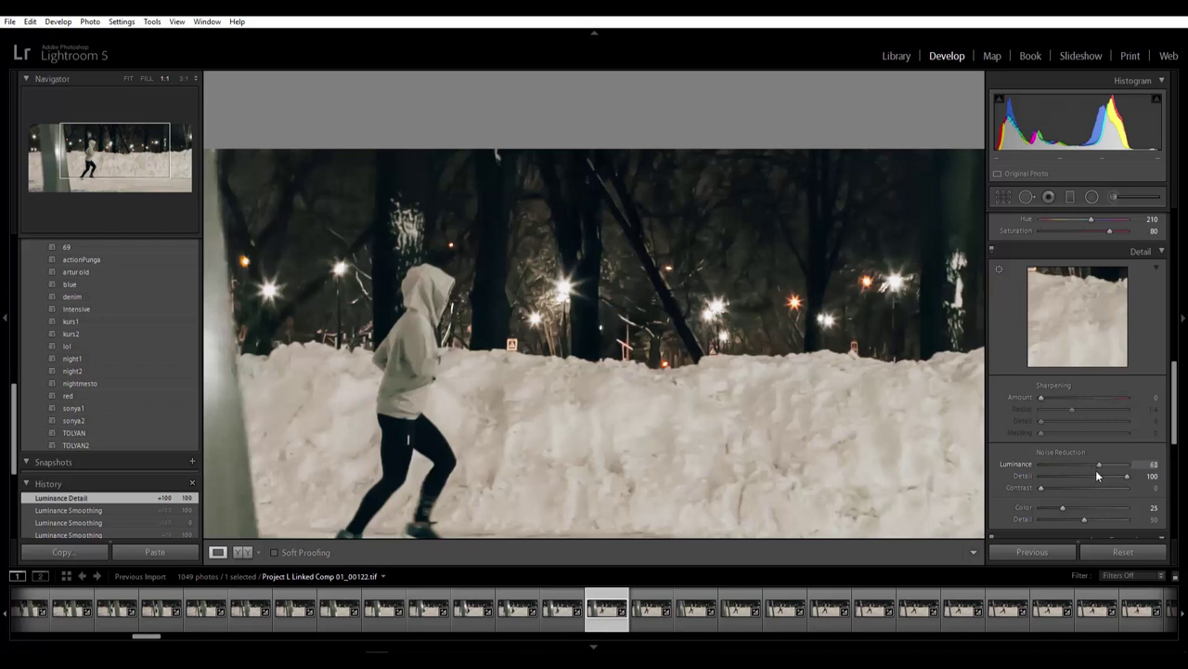
{"action": "left_click_drag", "start_coordinate": [1067, 472], "coordinate": [1024, 473]}
{"action": "left_click", "coordinate": [1061, 473]}
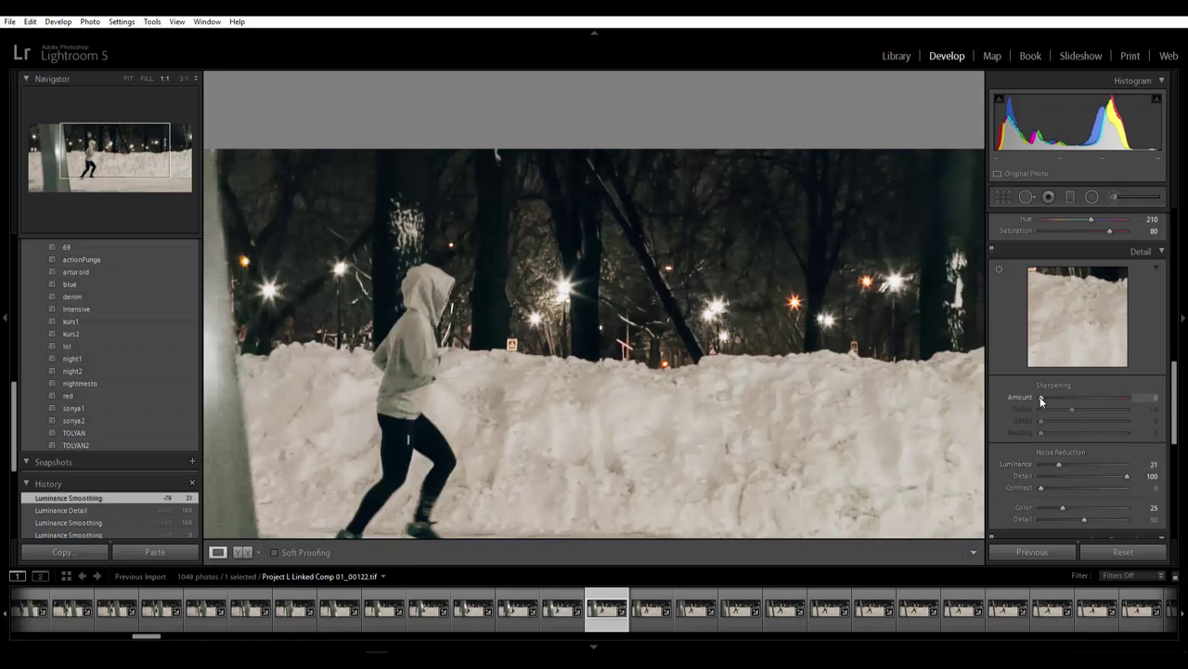
- Set sharpening Amount to 36 and Radius to 1.1, then fit the frame in view
{"action": "left_click_drag", "start_coordinate": [1041, 396], "coordinate": [1056, 398]}
{"action": "left_click_drag", "start_coordinate": [1148, 408], "coordinate": [1145, 404]}
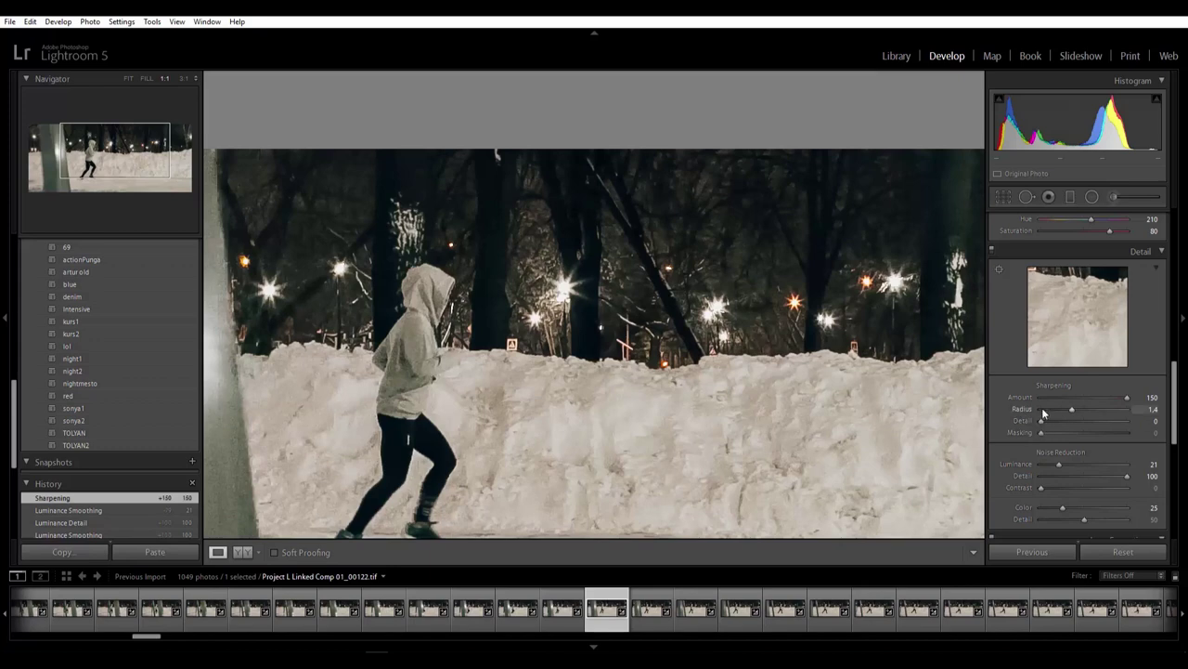
{"action": "left_click_drag", "start_coordinate": [1069, 410], "coordinate": [1061, 409]}
{"action": "left_click_drag", "start_coordinate": [1080, 401], "coordinate": [1053, 398]}
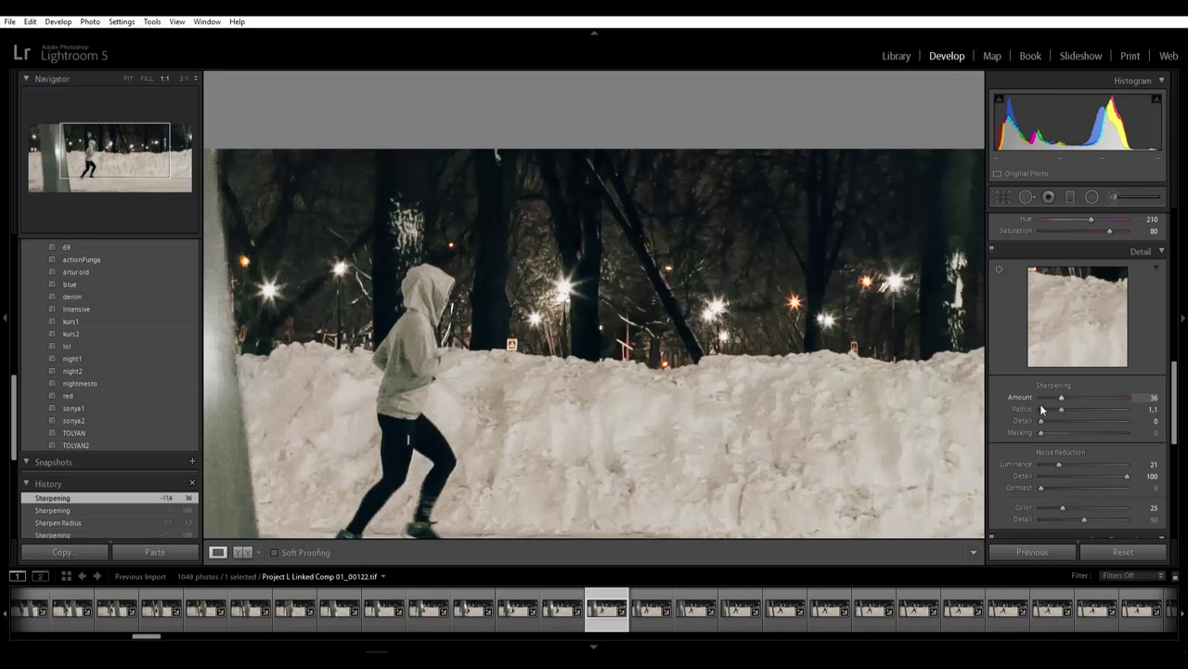
{"action": "left_click", "coordinate": [650, 337]}
{"action": "scroll", "coordinate": [1062, 341], "scroll_direction": "down", "scroll_amount": 2}
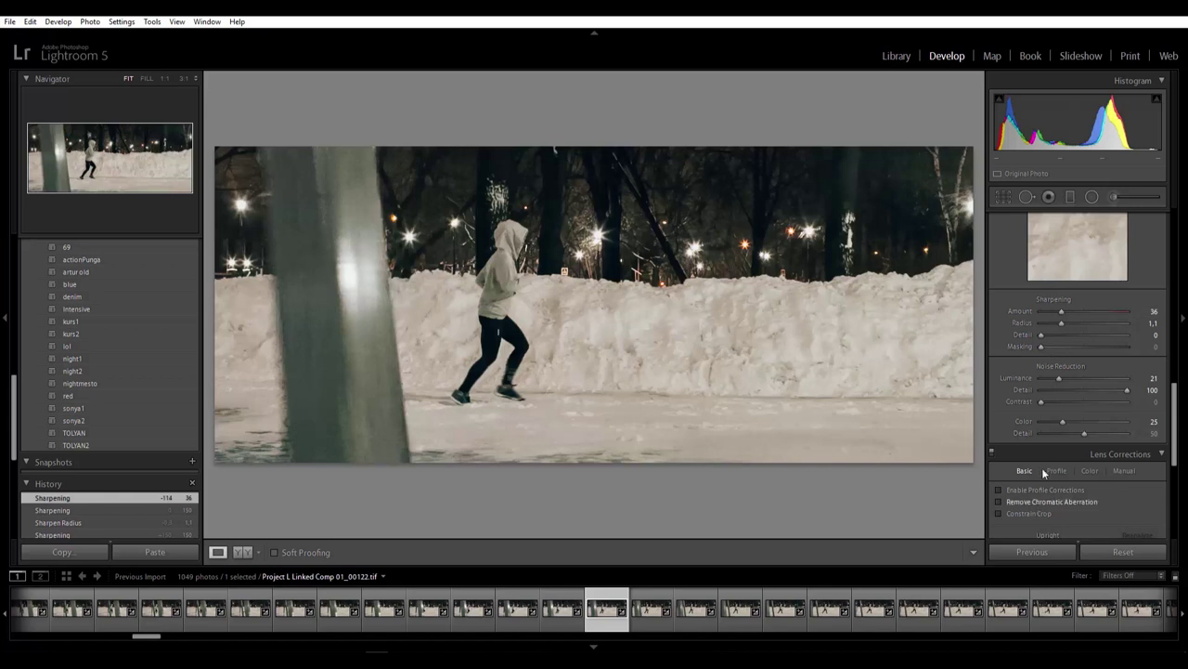
- Browse later frames in the filmstrip, then select all 1049 frames from 01048 to the first
{"action": "left_click", "coordinate": [829, 608]}
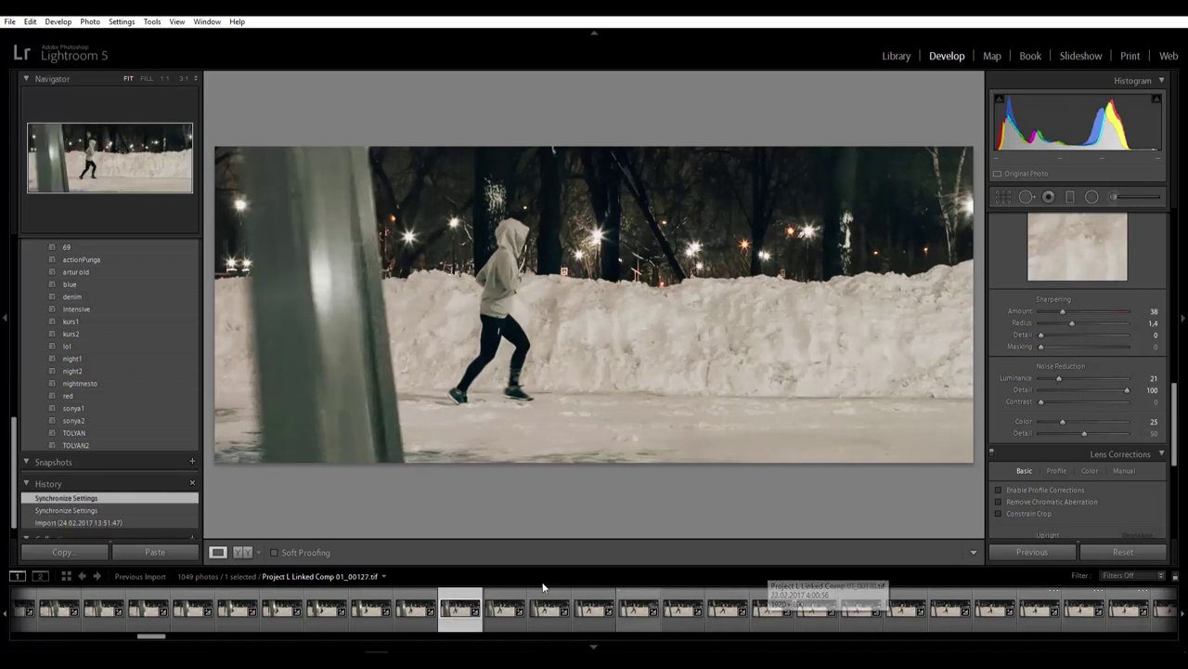
{"action": "left_click", "coordinate": [729, 611]}
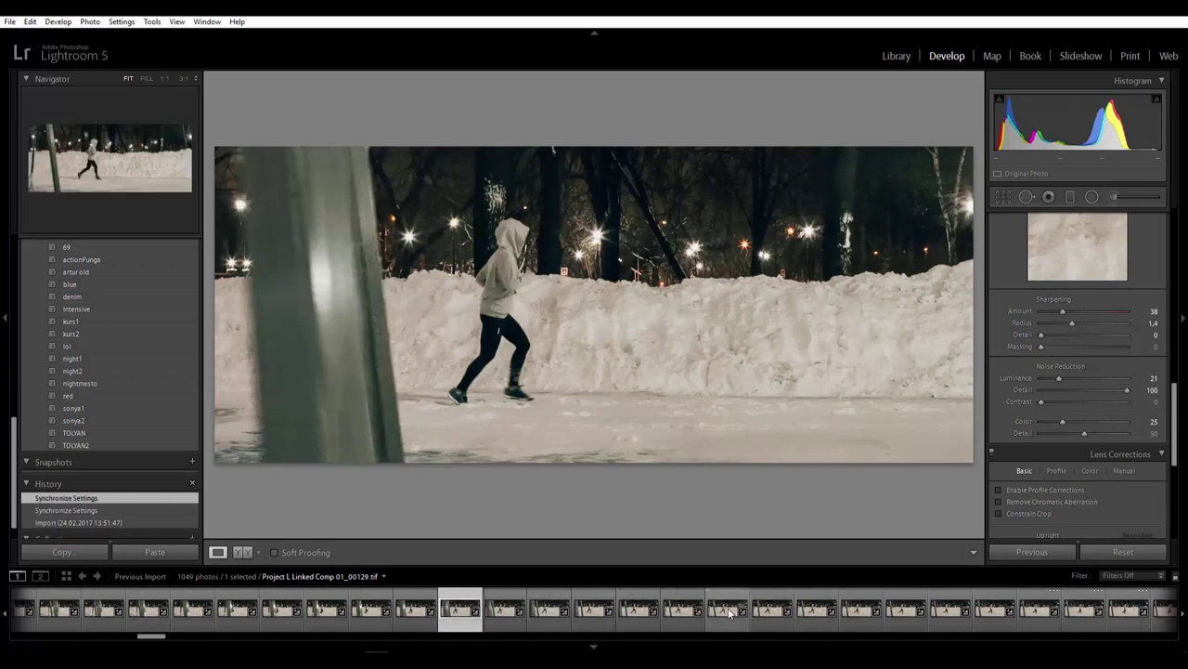
{"action": "left_click", "coordinate": [730, 611]}
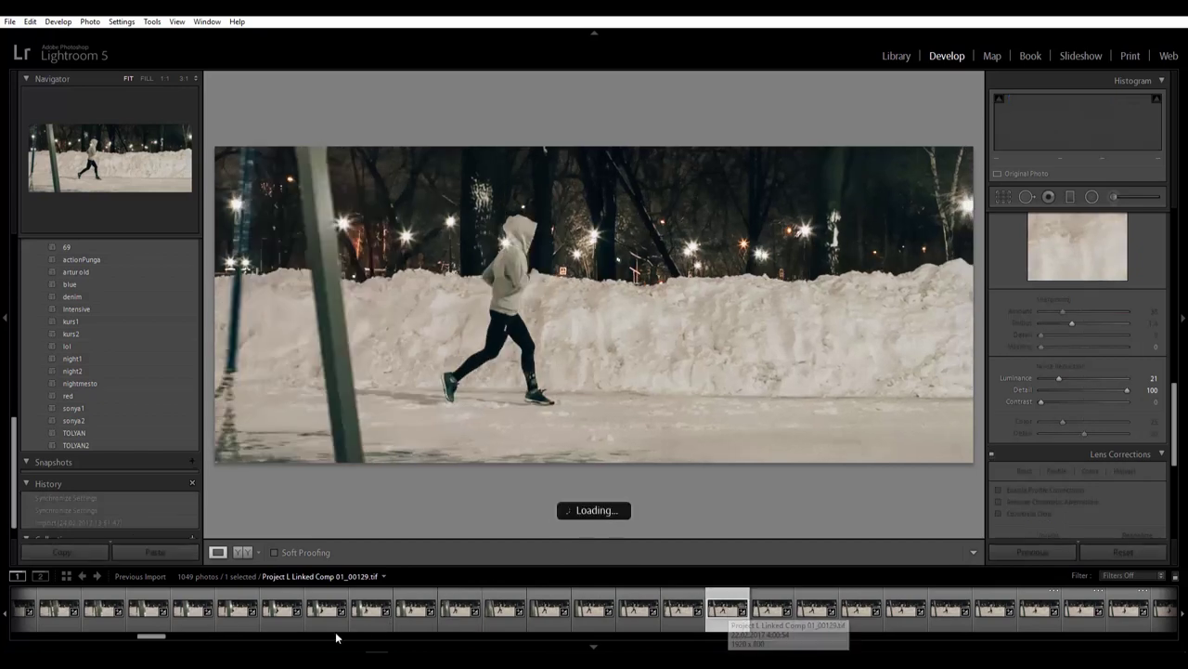
{"action": "left_click_drag", "start_coordinate": [156, 639], "coordinate": [1158, 637]}
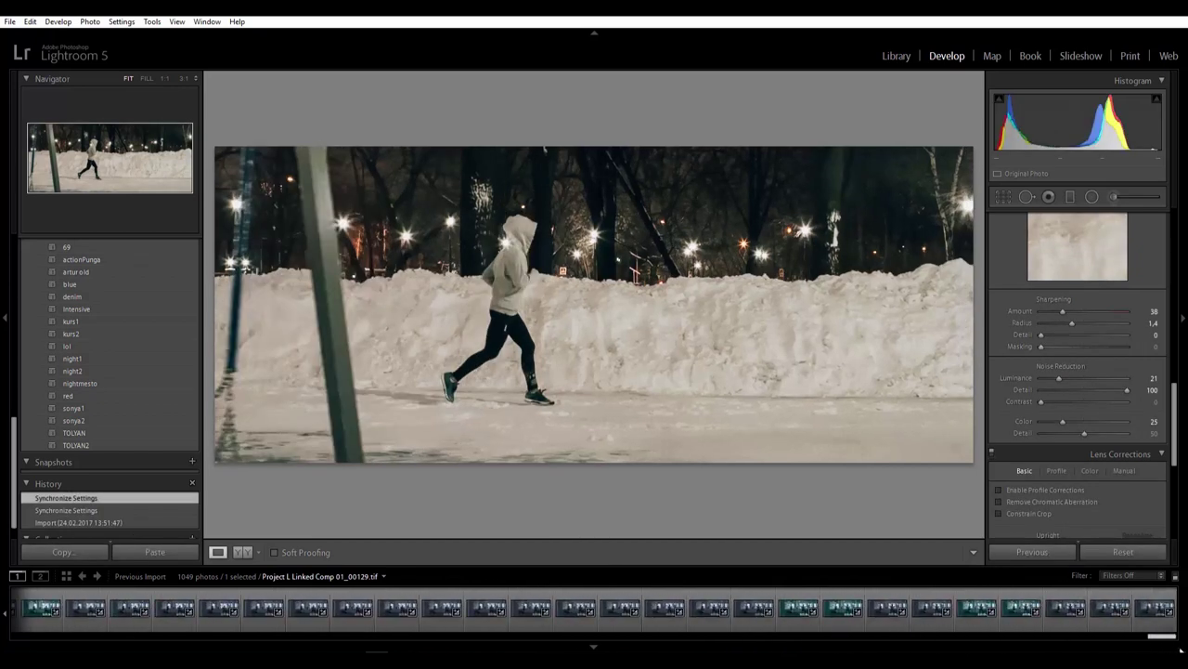
{"action": "left_click", "coordinate": [1155, 613]}
{"action": "left_click_drag", "start_coordinate": [1159, 637], "coordinate": [12, 639]}
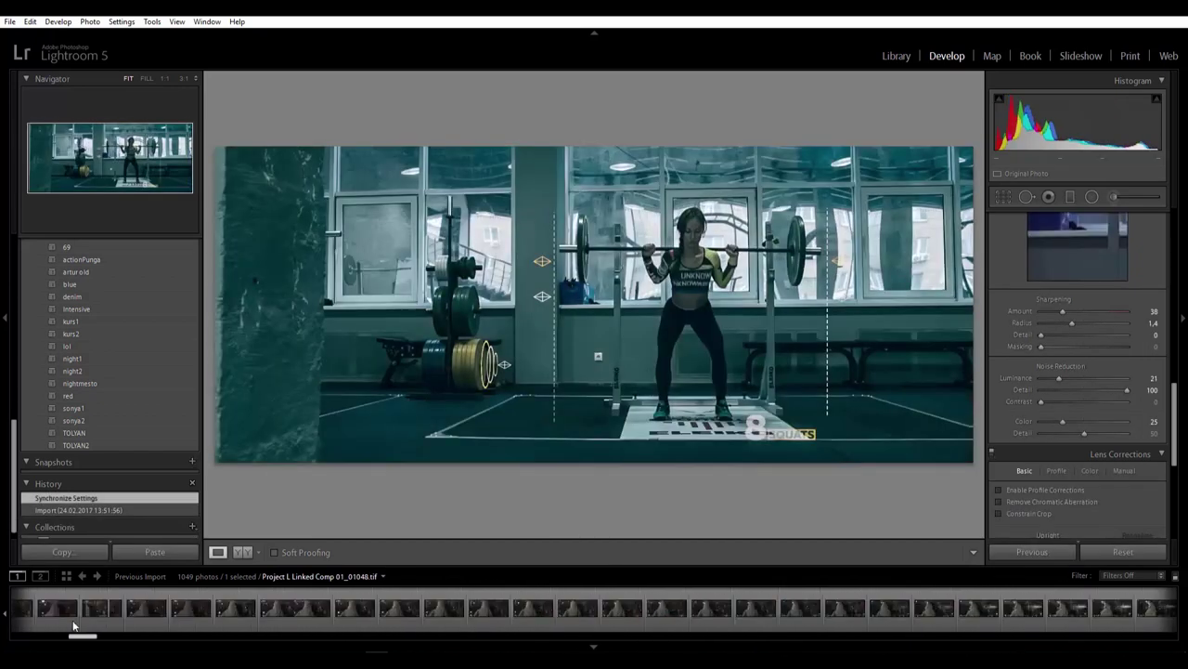
{"action": "left_click", "coordinate": [32, 608], "text": "shift"}
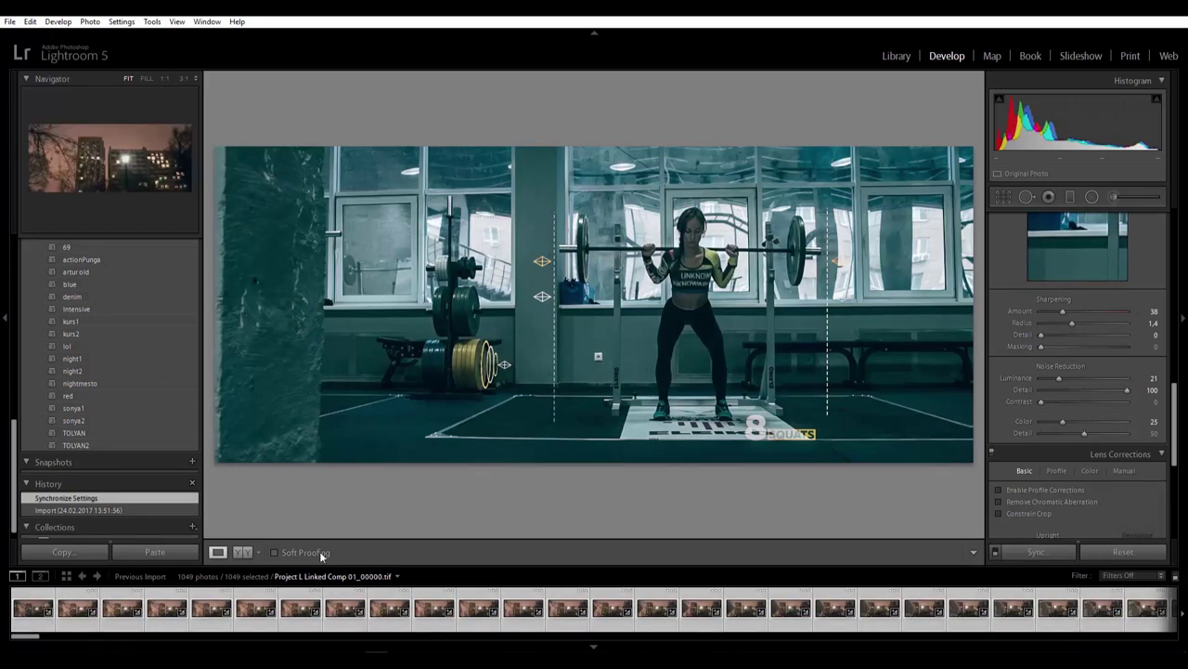
- Switch to the Library grid and export the 1049 frames as uncompressed 16-bit AdobeRGB TIFFs
{"action": "left_click", "coordinate": [896, 58]}
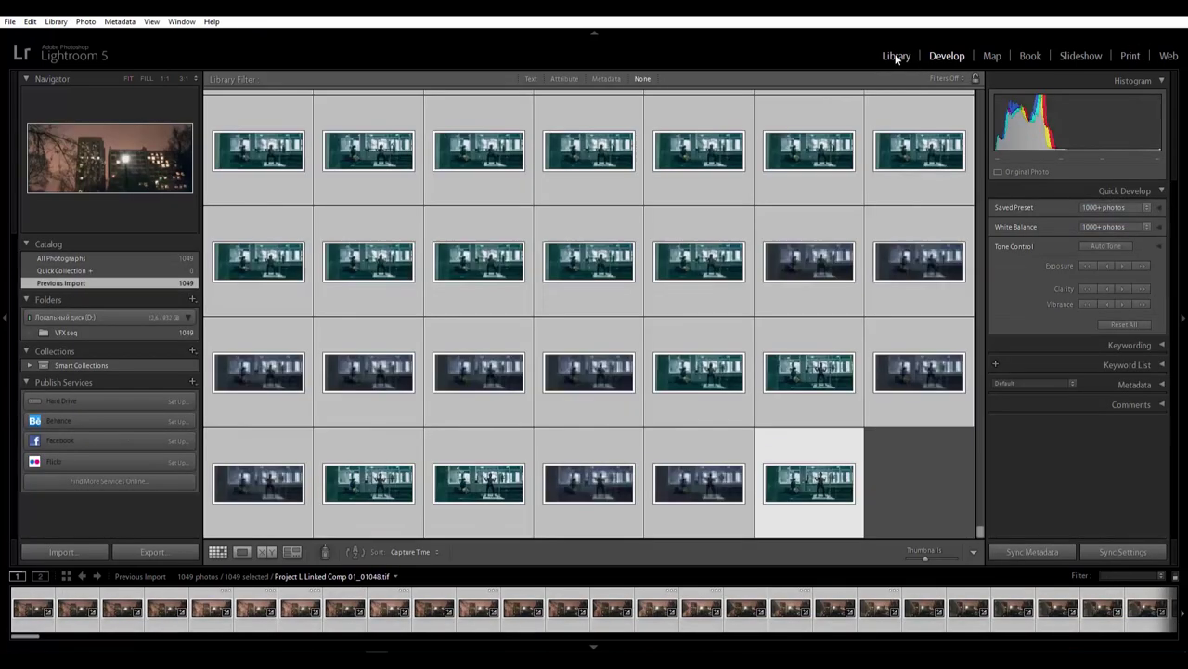
{"action": "left_click", "coordinate": [153, 552]}
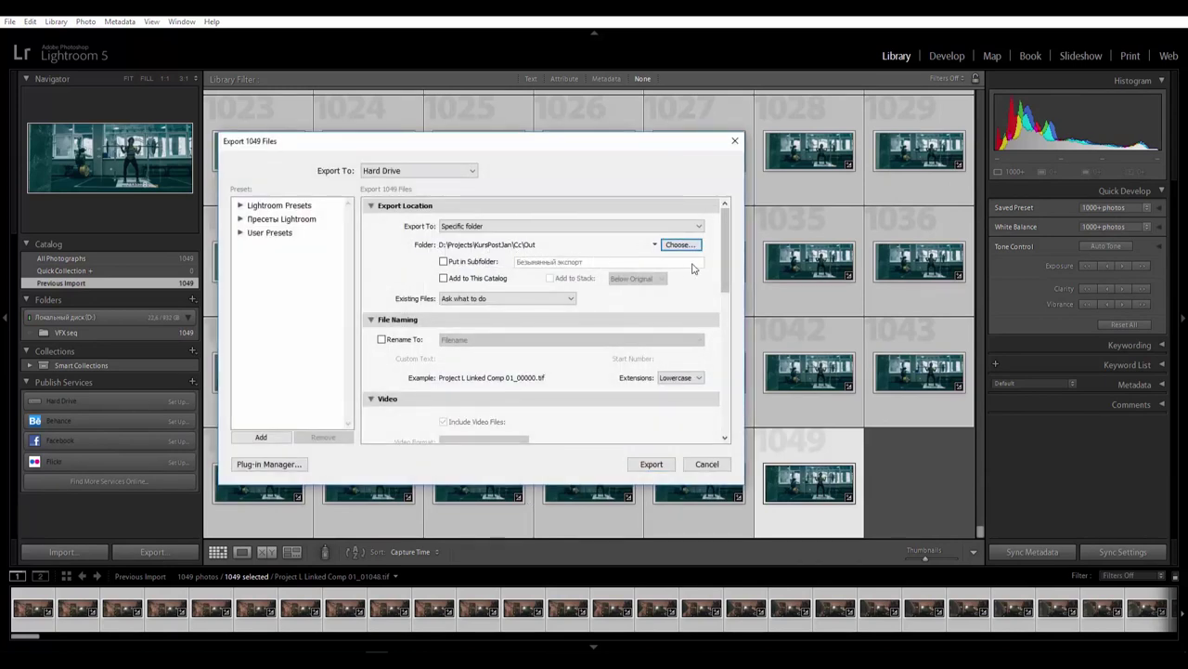
{"action": "scroll", "coordinate": [520, 256], "scroll_direction": "down", "scroll_amount": 5}
{"action": "left_click", "coordinate": [493, 236]}
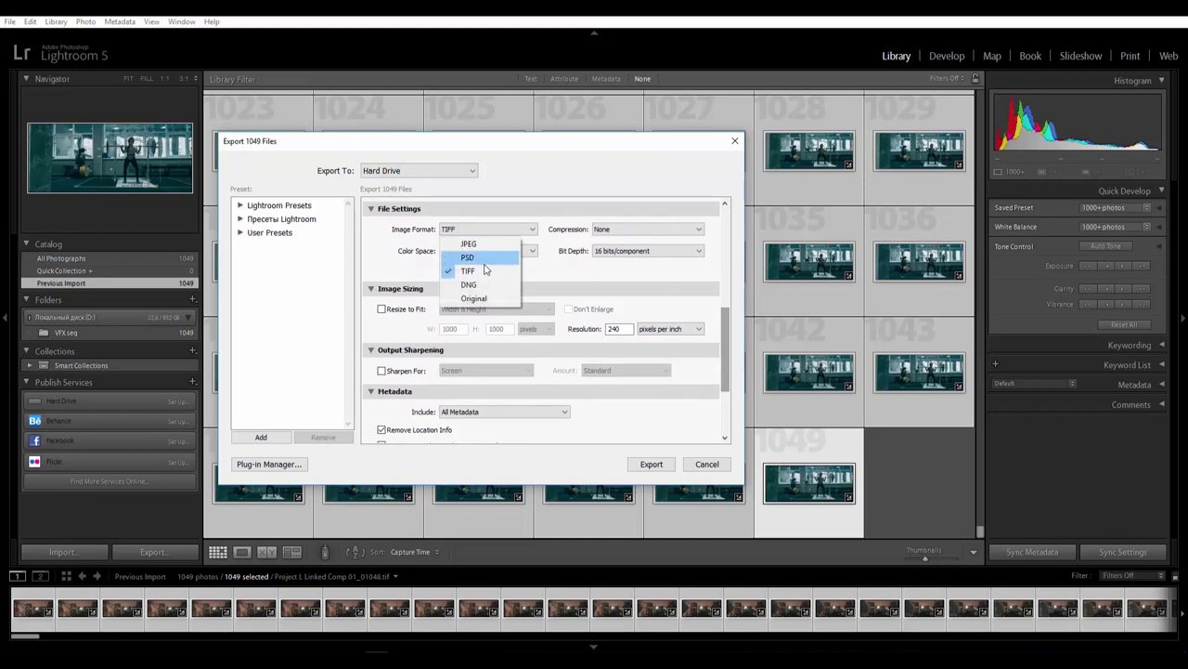
{"action": "left_click", "coordinate": [478, 270]}
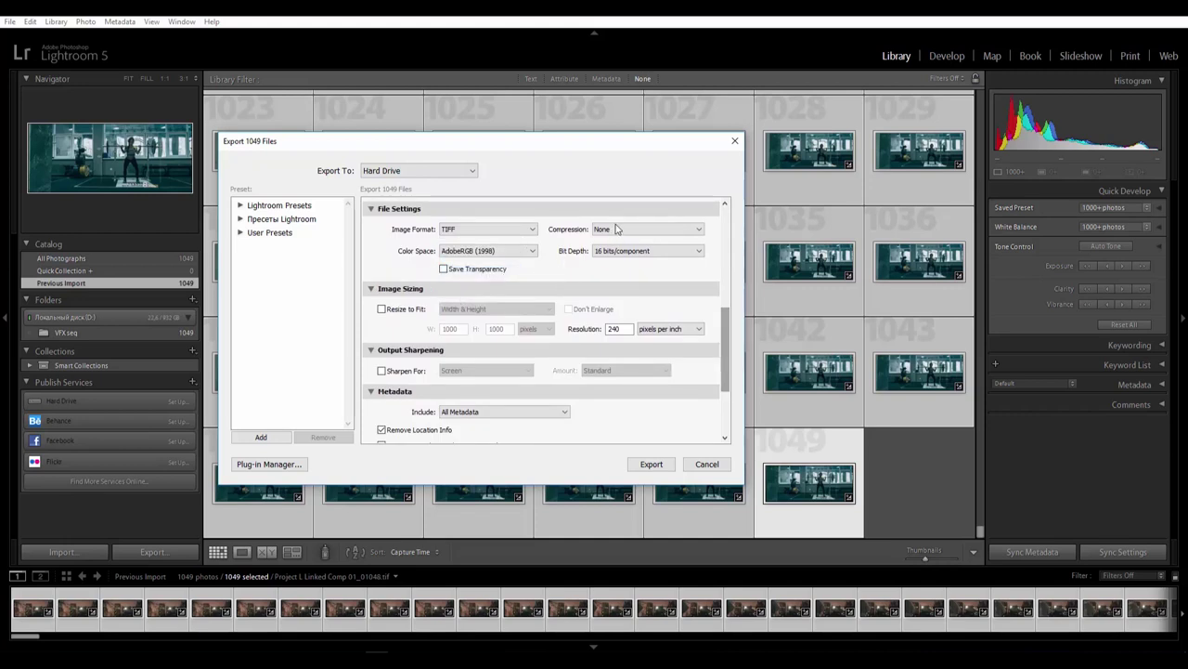
{"action": "scroll", "coordinate": [588, 276], "scroll_direction": "down", "scroll_amount": 3}
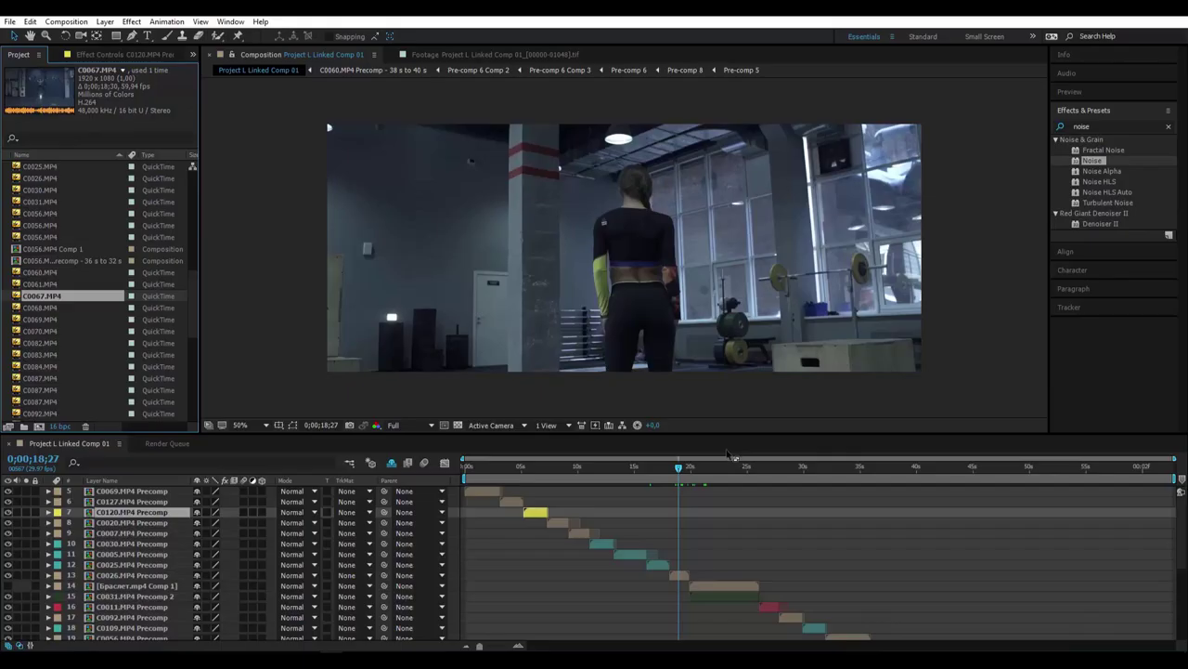
- Import the first TIFF in the ou2 folder as a TIFF sequence via Import Multiple Files
{"action": "left_click", "coordinate": [10, 21]}
{"action": "mouse_move", "coordinate": [34, 194]}
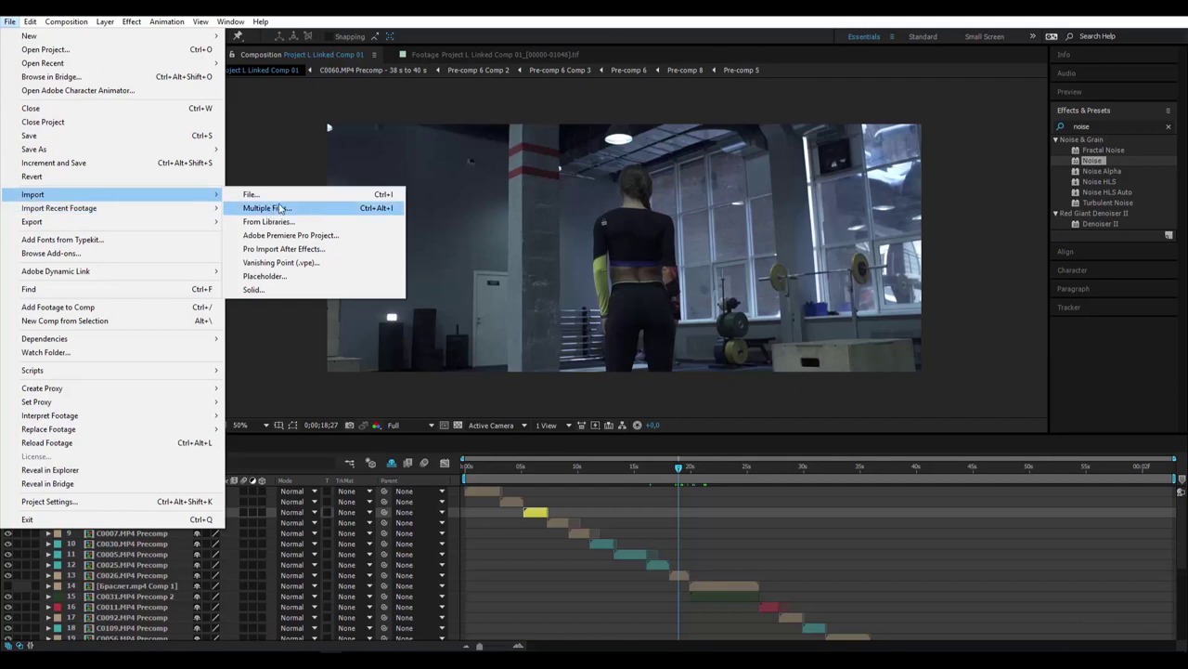
{"action": "left_click", "coordinate": [283, 195]}
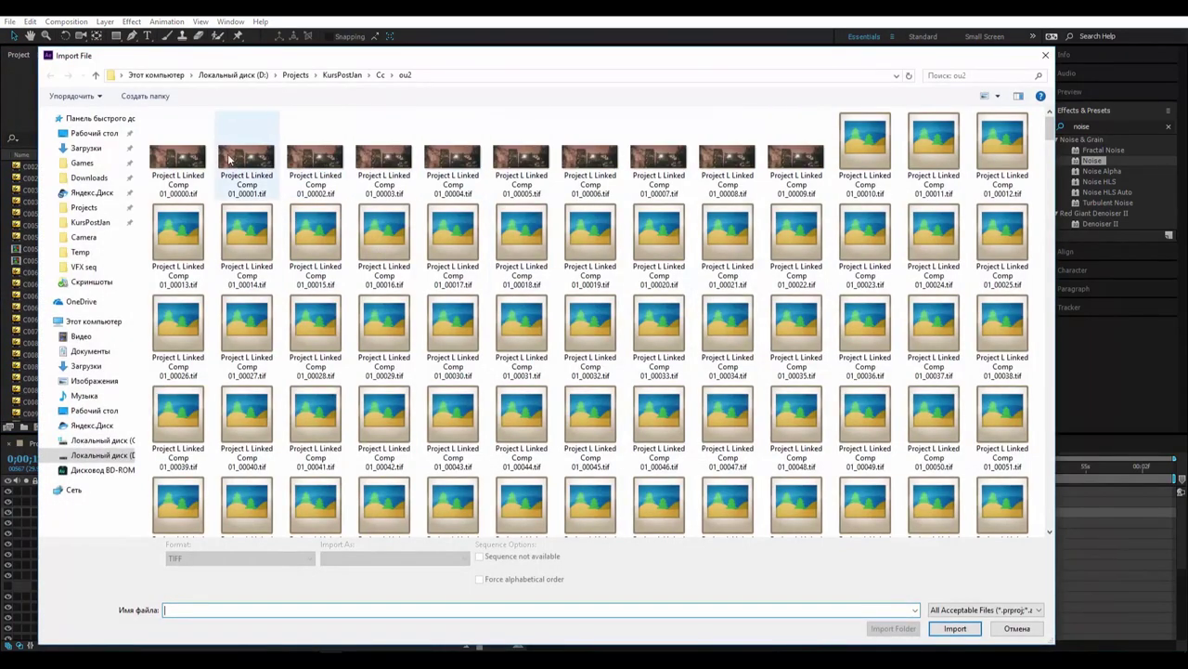
{"action": "left_click", "coordinate": [190, 167]}
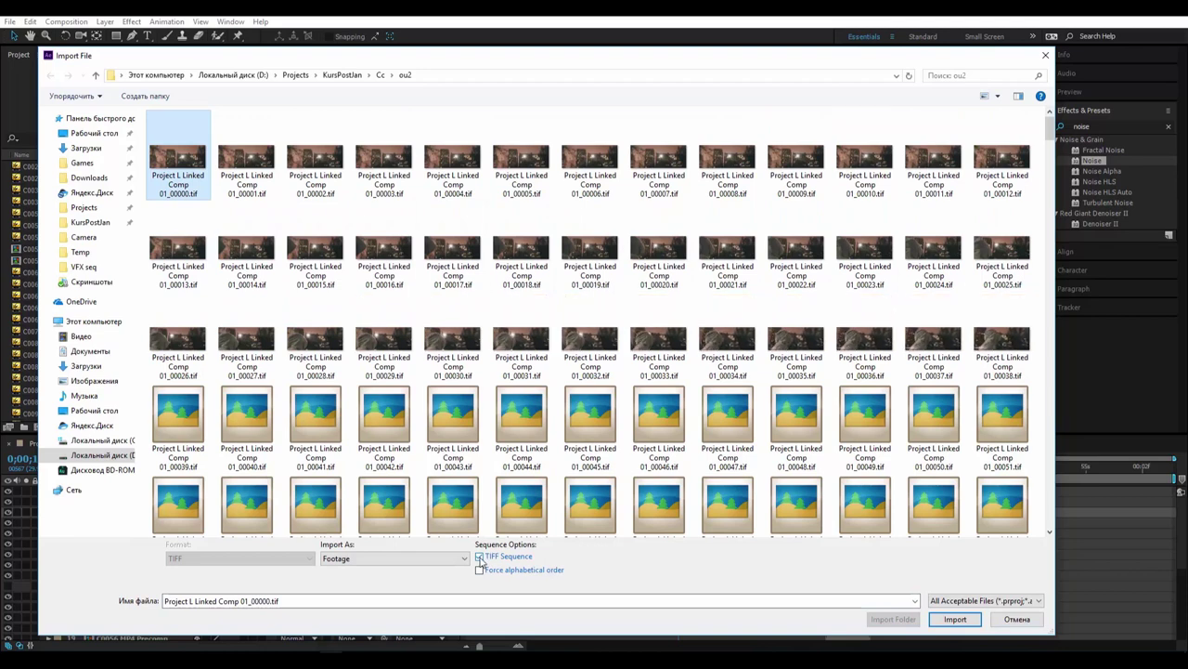
{"action": "left_click", "coordinate": [963, 625]}
{"action": "right_click", "coordinate": [65, 416]}
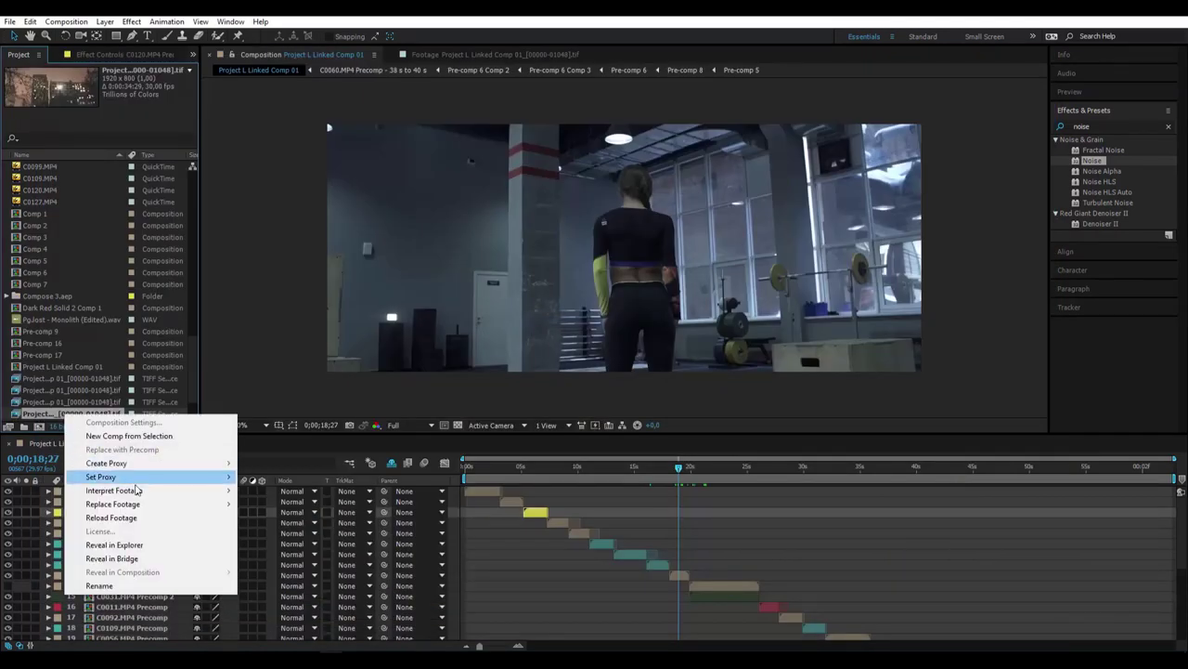
- Interpret the TIFF sequence footage at 29.97 fps
{"action": "mouse_move", "coordinate": [111, 490]}
{"action": "left_click", "coordinate": [299, 495]}
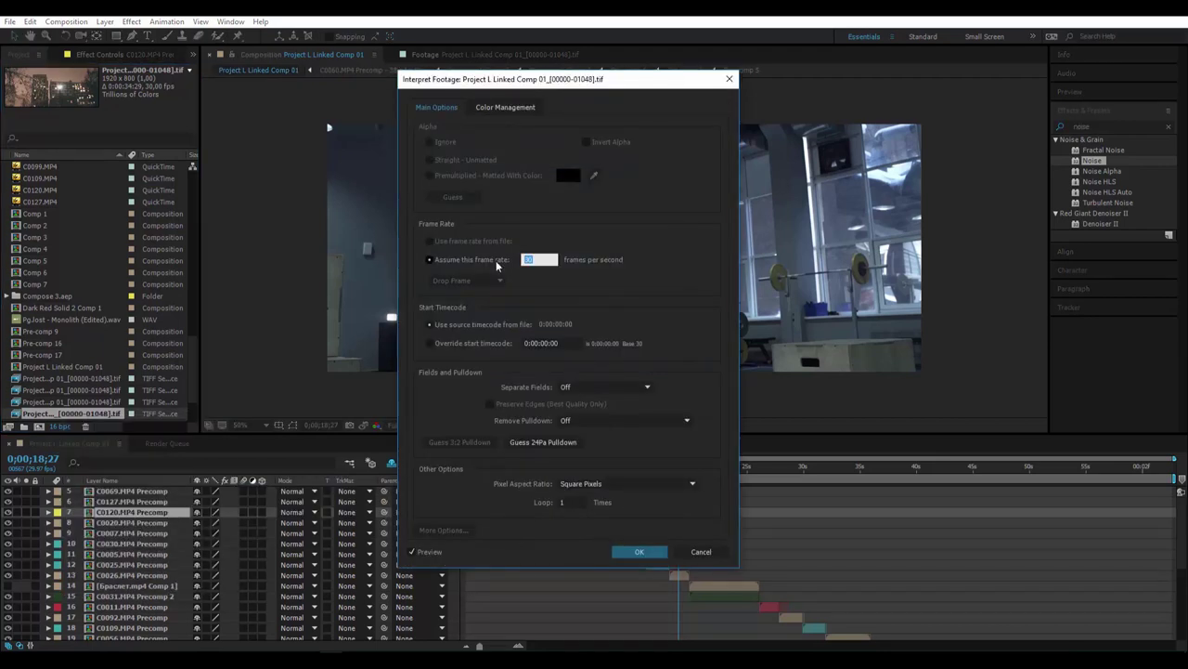
{"action": "type", "text": "29.97"}
{"action": "left_click", "coordinate": [638, 552]}
- Add the sequence to Project L Linked Comp 01 and lower its opacity to 81%
{"action": "scroll", "coordinate": [57, 345], "scroll_direction": "down", "scroll_amount": 2}
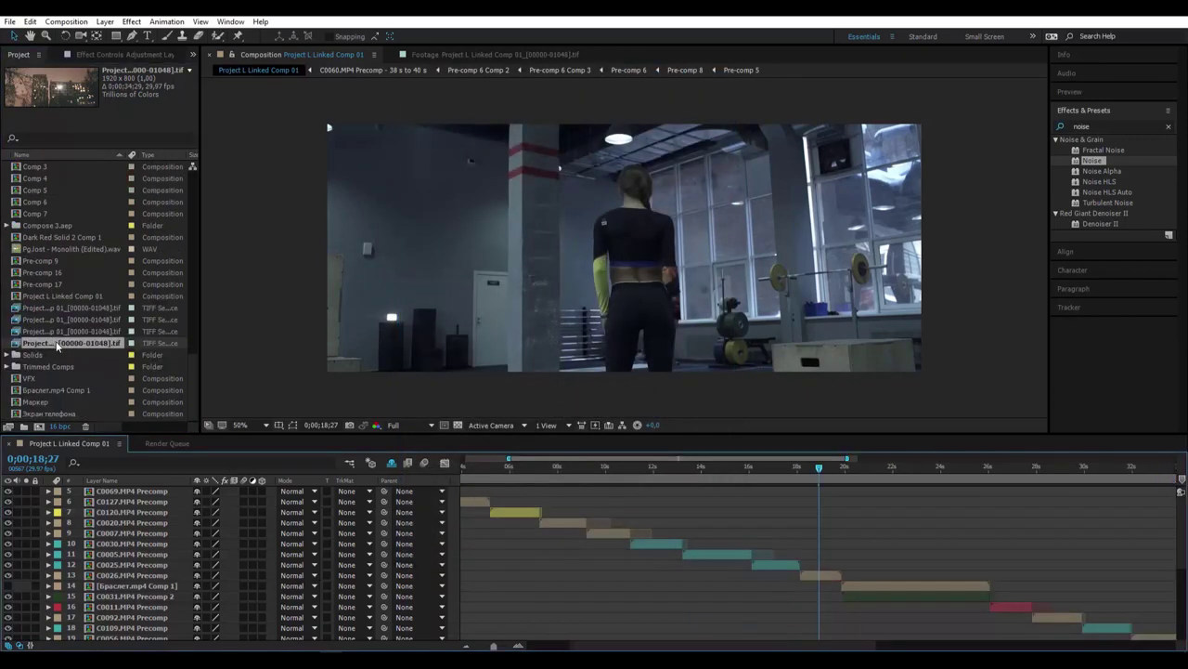
{"action": "left_click_drag", "start_coordinate": [58, 345], "coordinate": [115, 502]}
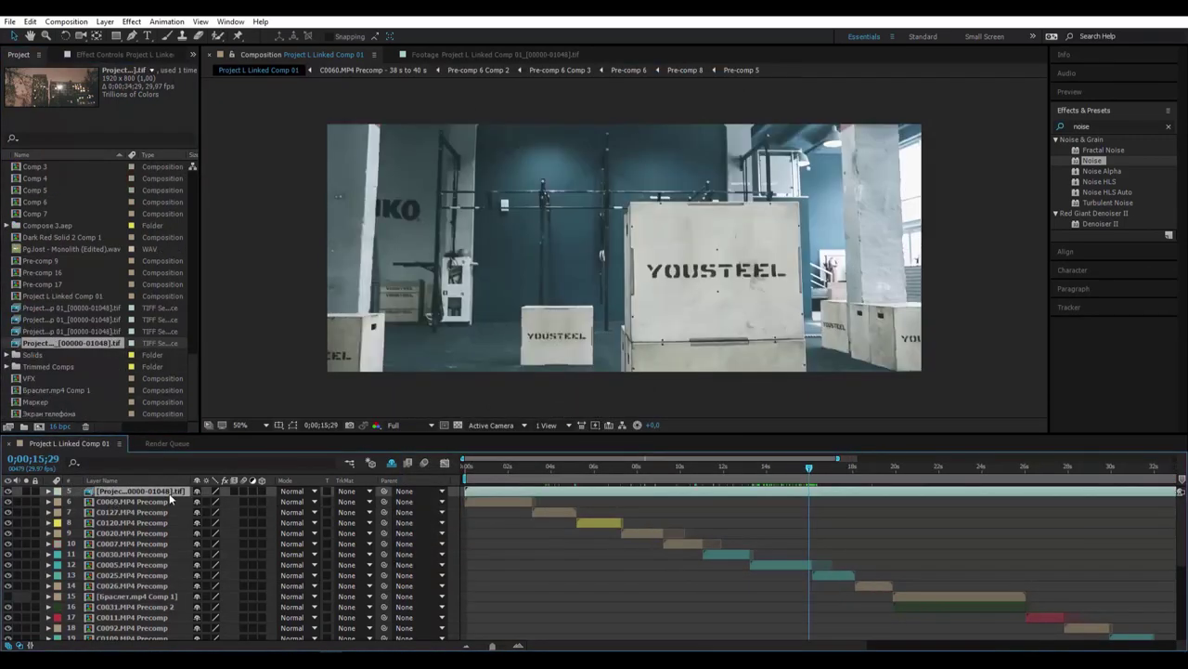
{"action": "key", "text": "t"}
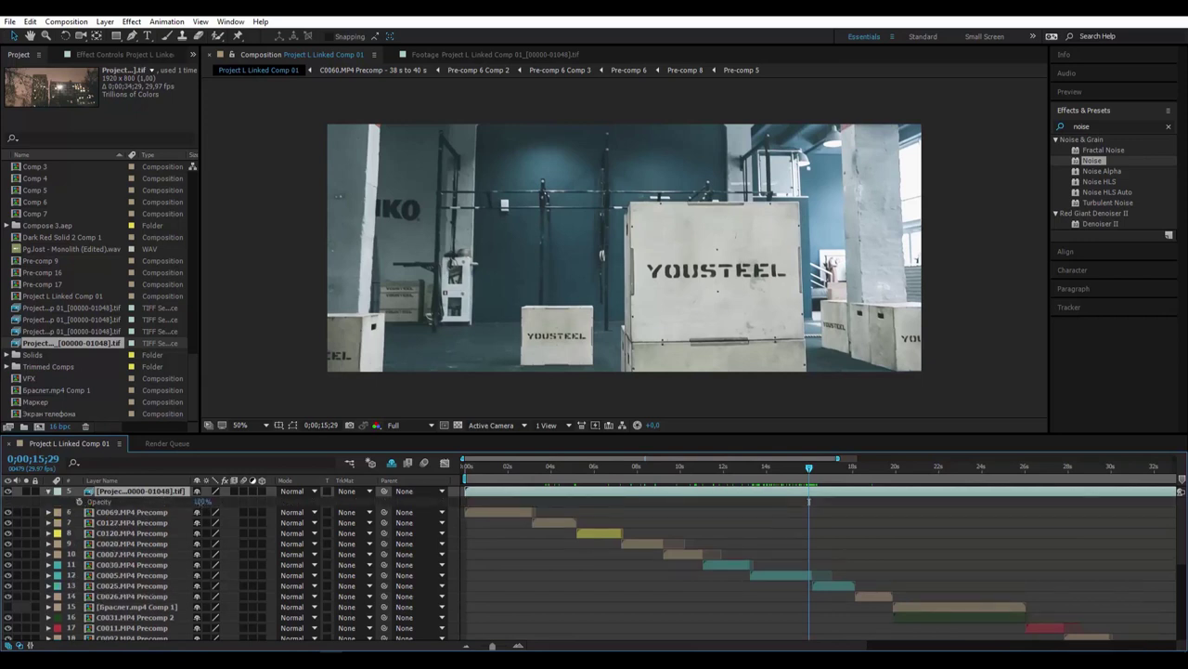
{"action": "left_click_drag", "start_coordinate": [198, 502], "coordinate": [159, 502]}
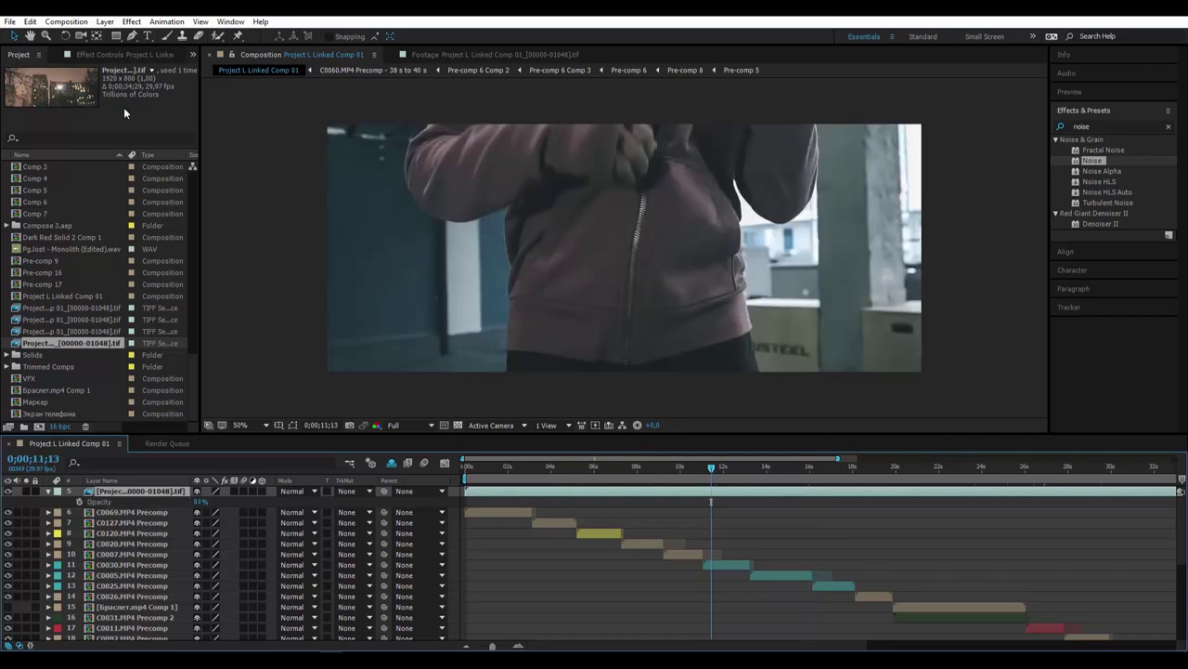
- Add a new adjustment layer on top and apply the Curves effect to it
{"action": "left_click", "coordinate": [105, 22]}
{"action": "mouse_move", "coordinate": [200, 35]}
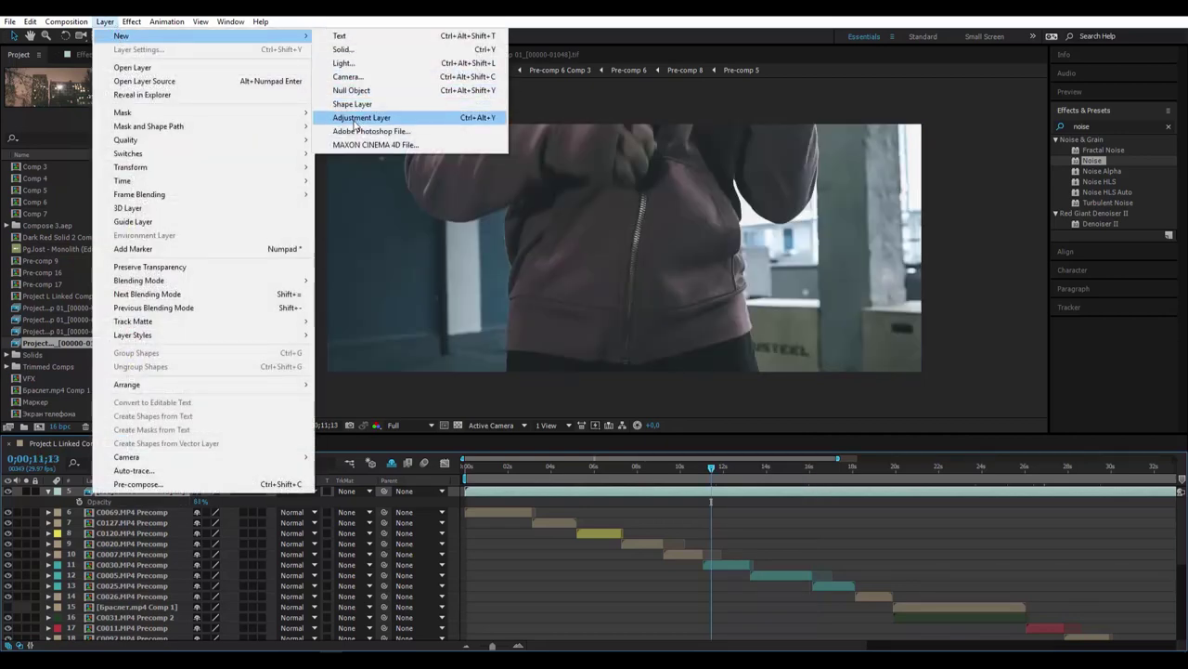
{"action": "left_click", "coordinate": [354, 118]}
{"action": "double_click", "coordinate": [1082, 126]}
{"action": "type", "text": "curves"}
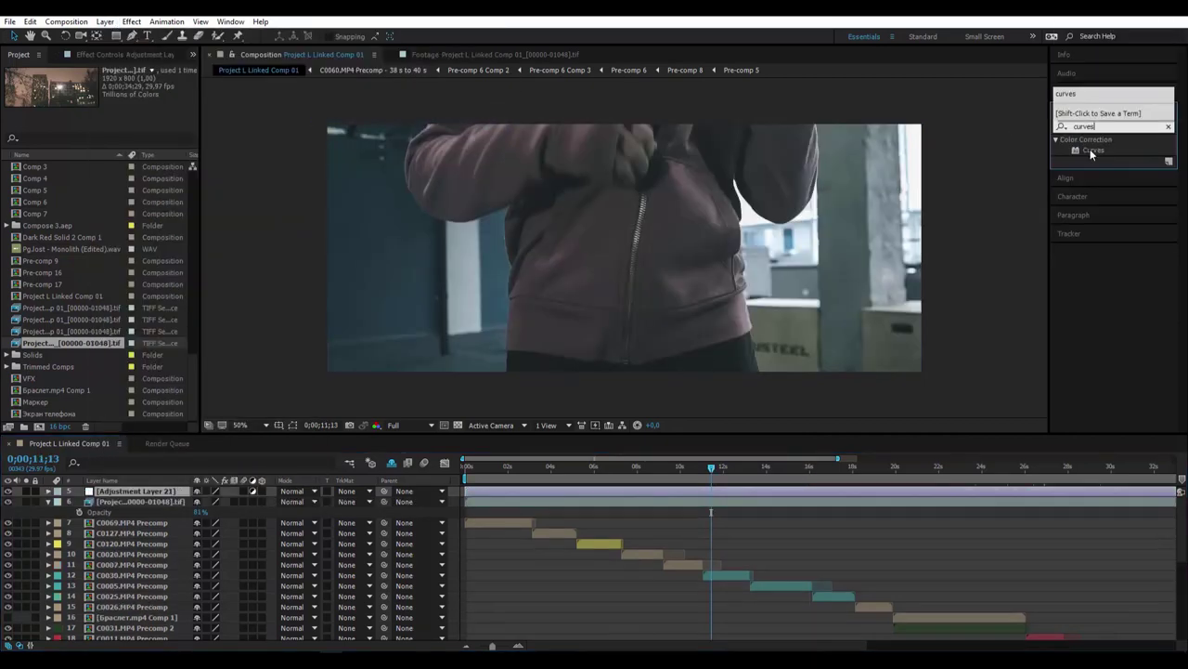
{"action": "double_click", "coordinate": [1077, 149]}
- Bend the RGB curve gently, lifting the upper tones and darkening the shadows
{"action": "left_click_drag", "start_coordinate": [139, 173], "coordinate": [139, 169]}
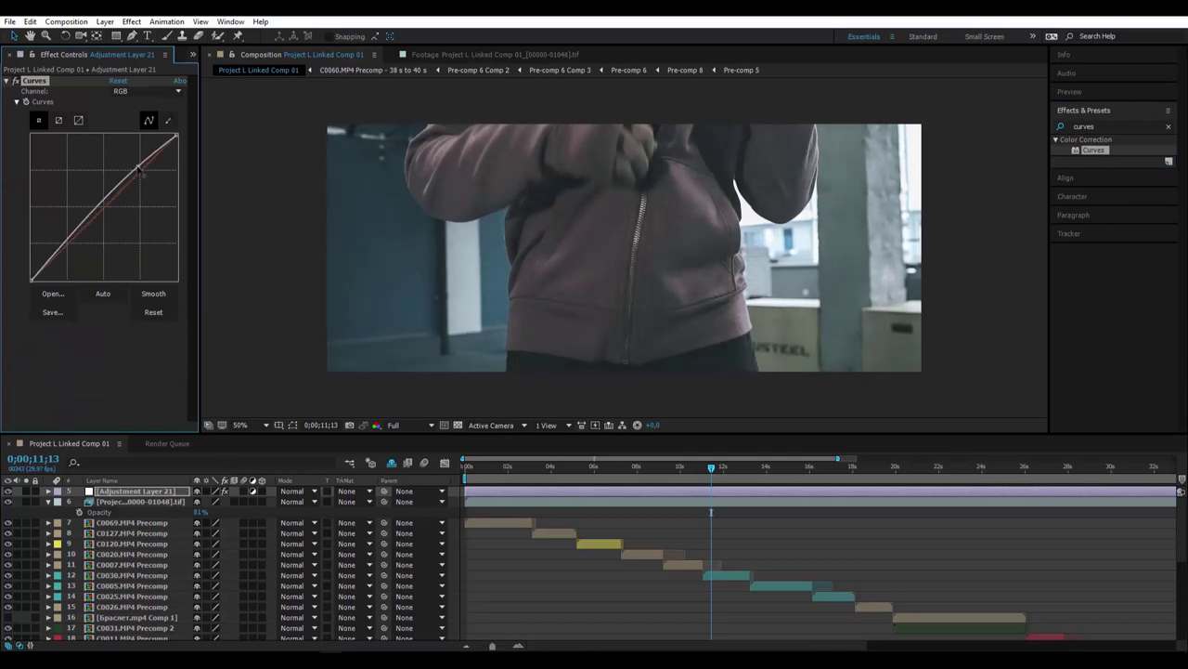
{"action": "left_click_drag", "start_coordinate": [67, 243], "coordinate": [67, 251]}
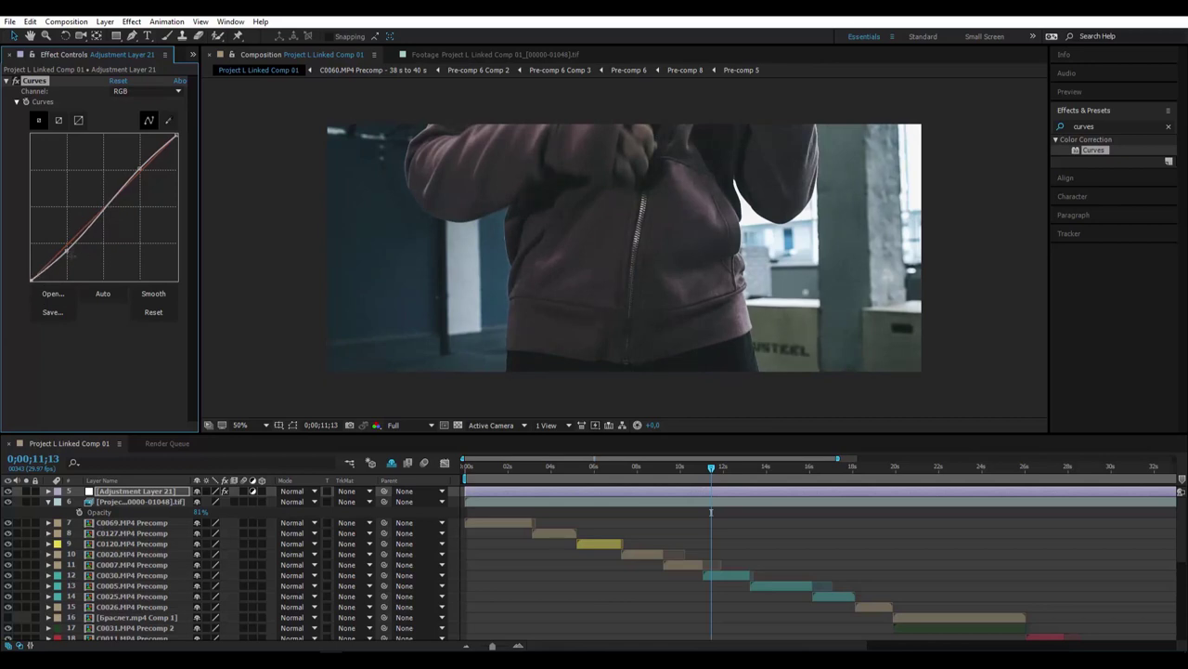
{"action": "left_click_drag", "start_coordinate": [67, 250], "coordinate": [67, 252]}
{"action": "key", "text": "ctrl+5"}
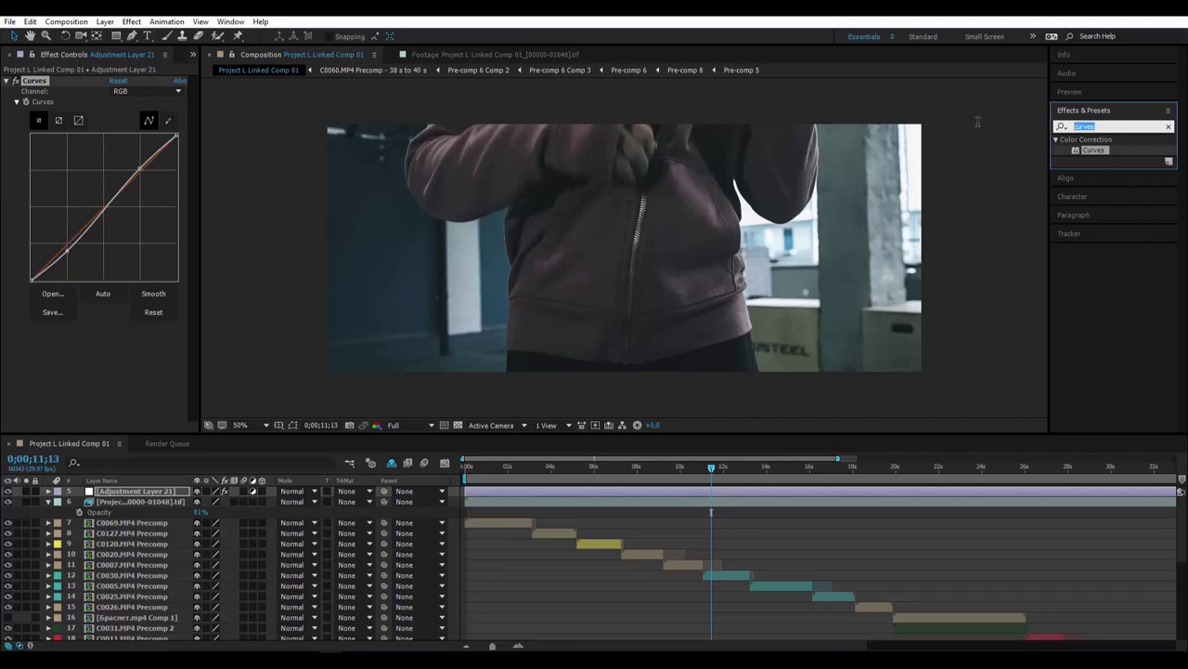
- Apply Noise to the adjustment layer at 2.0% with Use Color Noise turned off
{"action": "type", "text": "noise"}
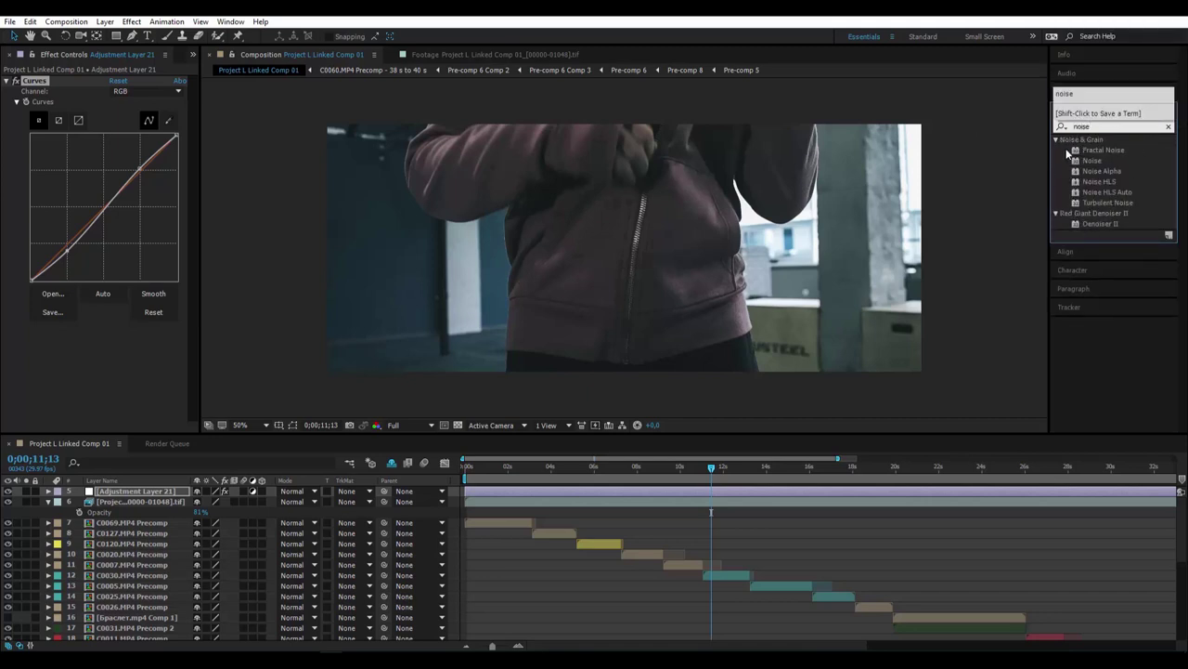
{"action": "left_click_drag", "start_coordinate": [1092, 160], "coordinate": [42, 308]}
{"action": "left_click_drag", "start_coordinate": [117, 341], "coordinate": [130, 341]}
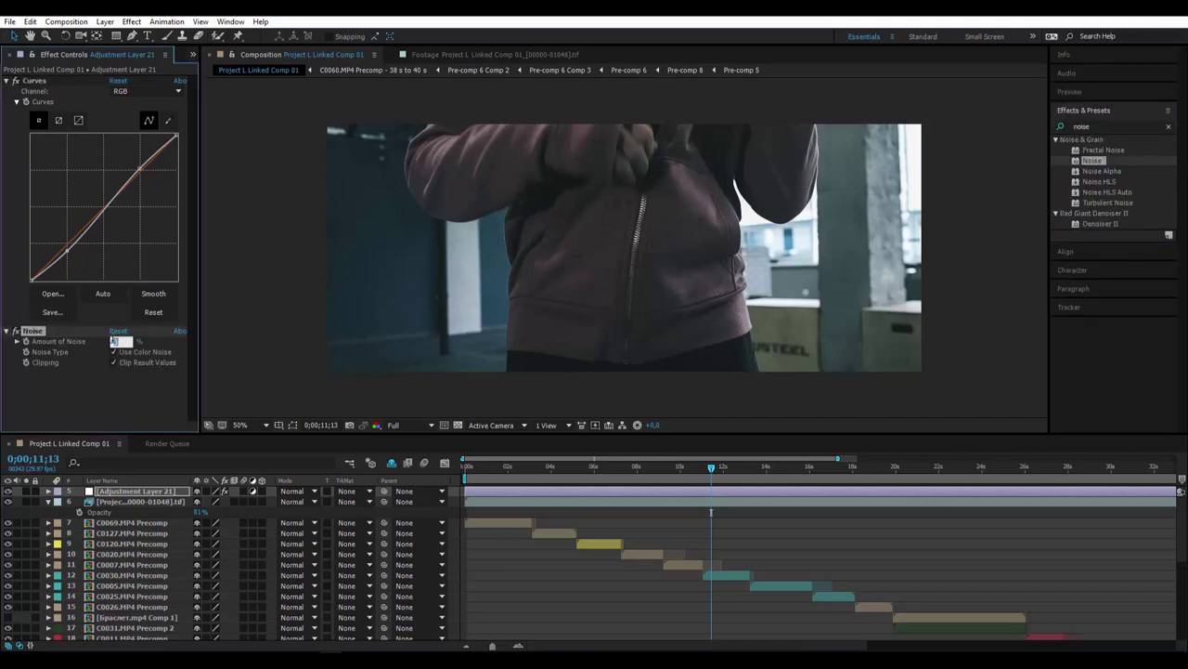
{"action": "left_click", "coordinate": [113, 352]}
{"action": "left_click", "coordinate": [114, 393]}
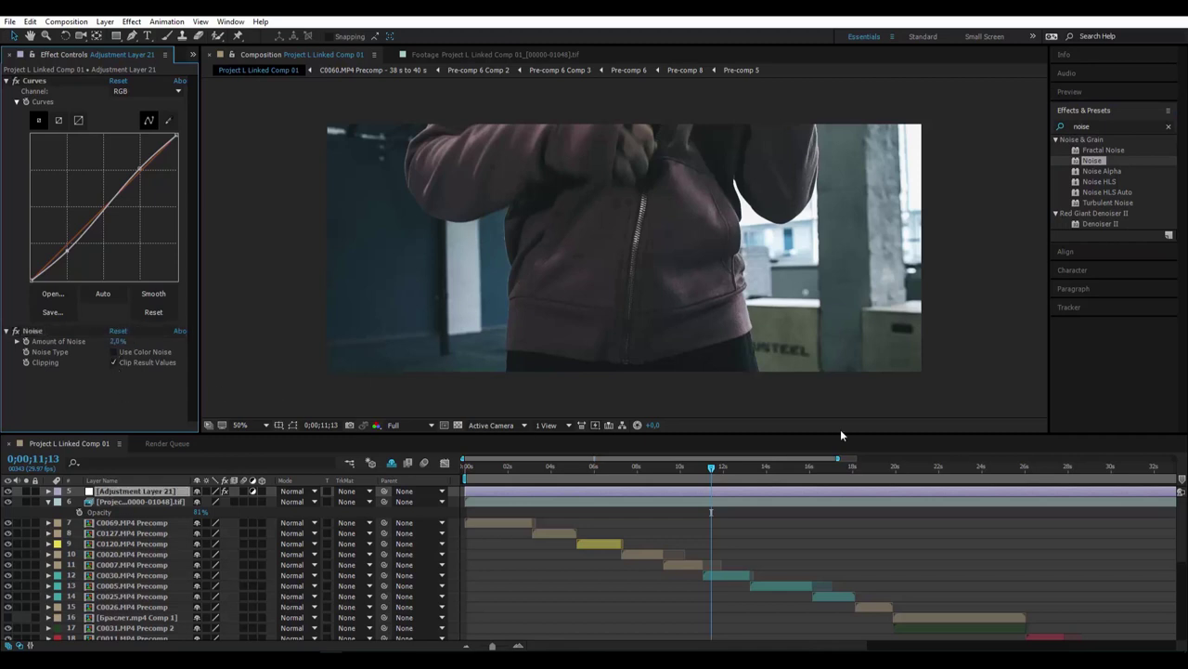
- Preview the grain across shots around 21, 26, 27, 9, 8 and 19 seconds
{"action": "left_click", "coordinate": [917, 466]}
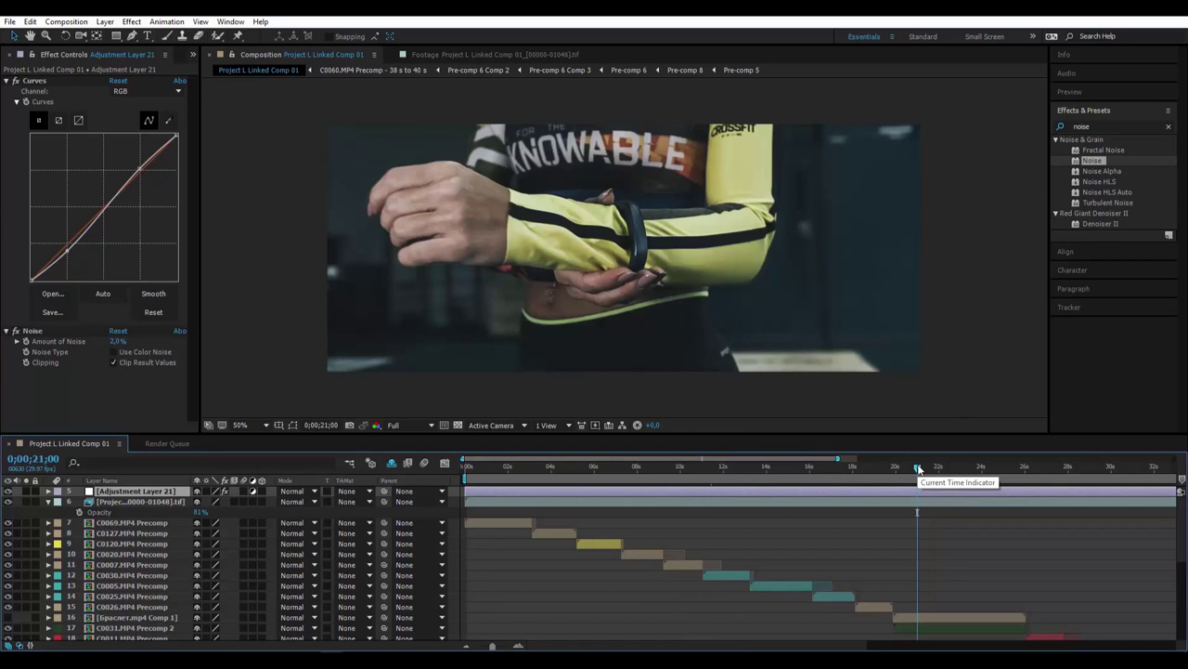
{"action": "left_click", "coordinate": [69, 253]}
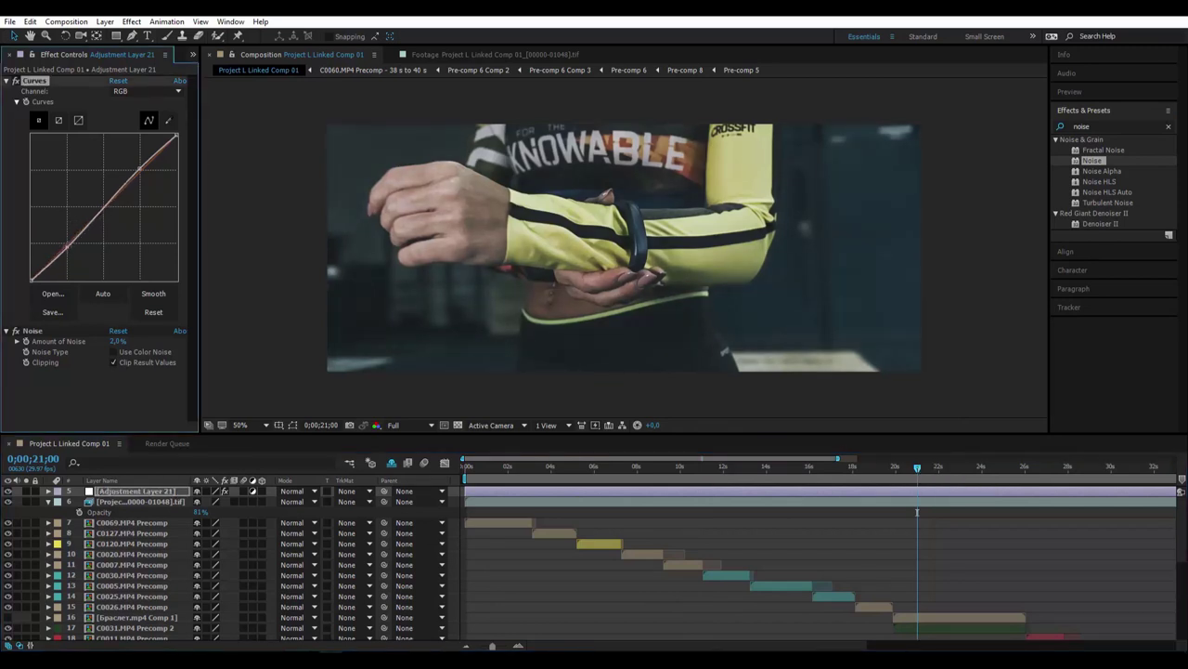
{"action": "left_click", "coordinate": [1027, 473]}
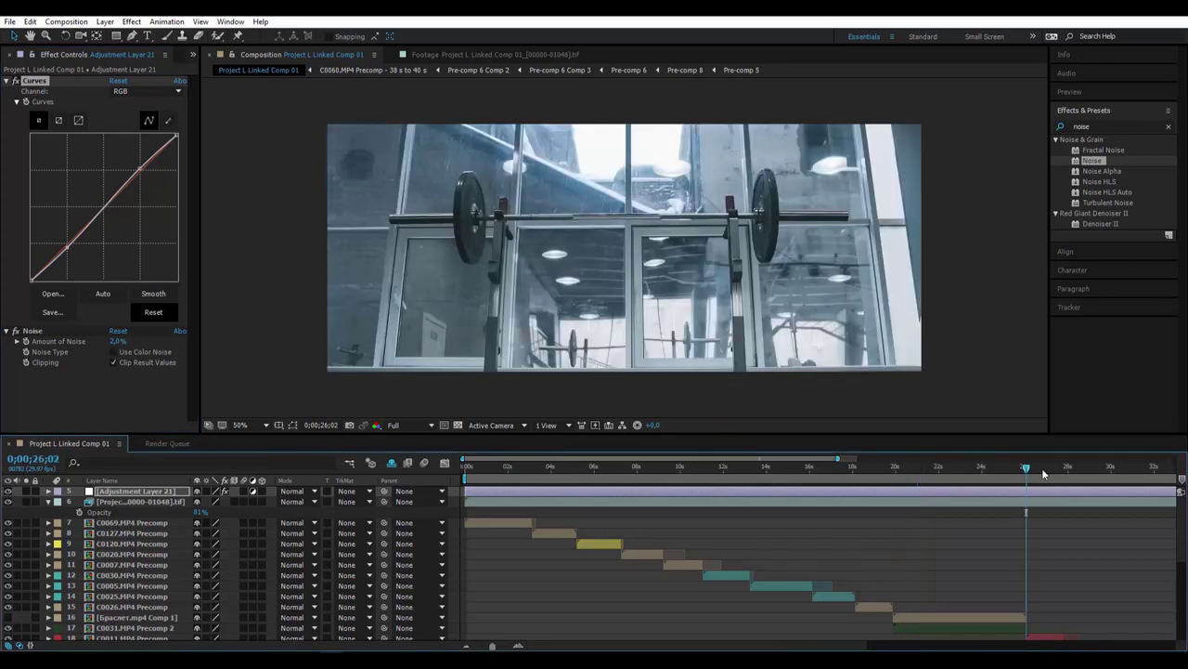
{"action": "left_click", "coordinate": [1042, 474]}
{"action": "left_click", "coordinate": [138, 174]}
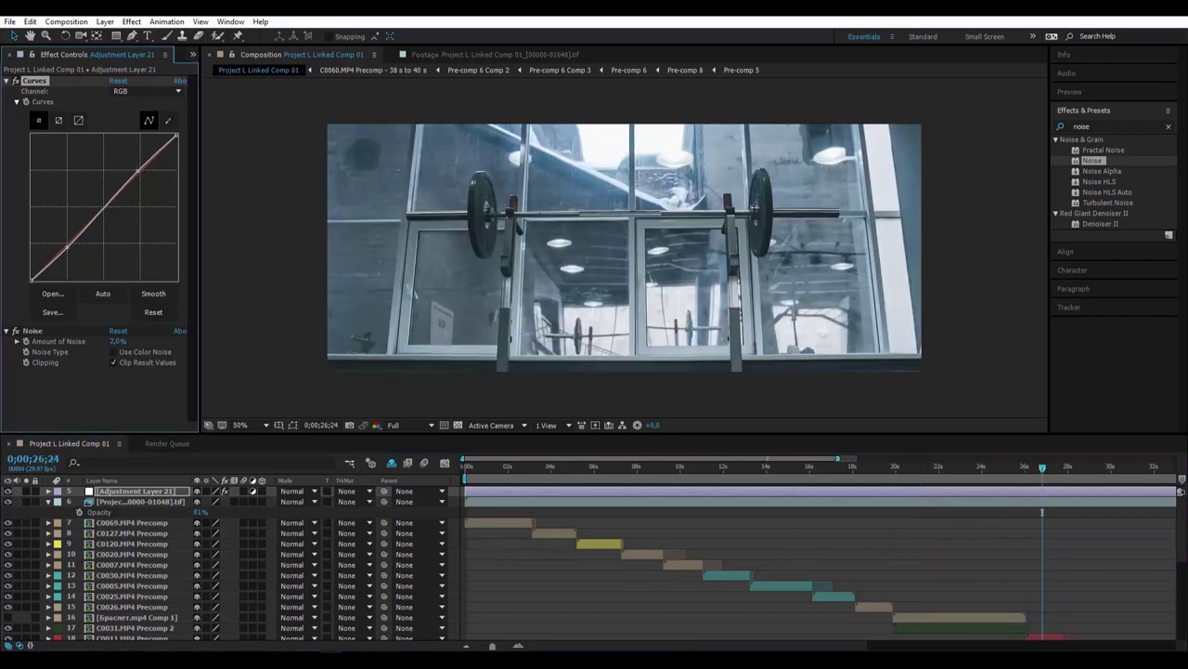
{"action": "left_click", "coordinate": [674, 470]}
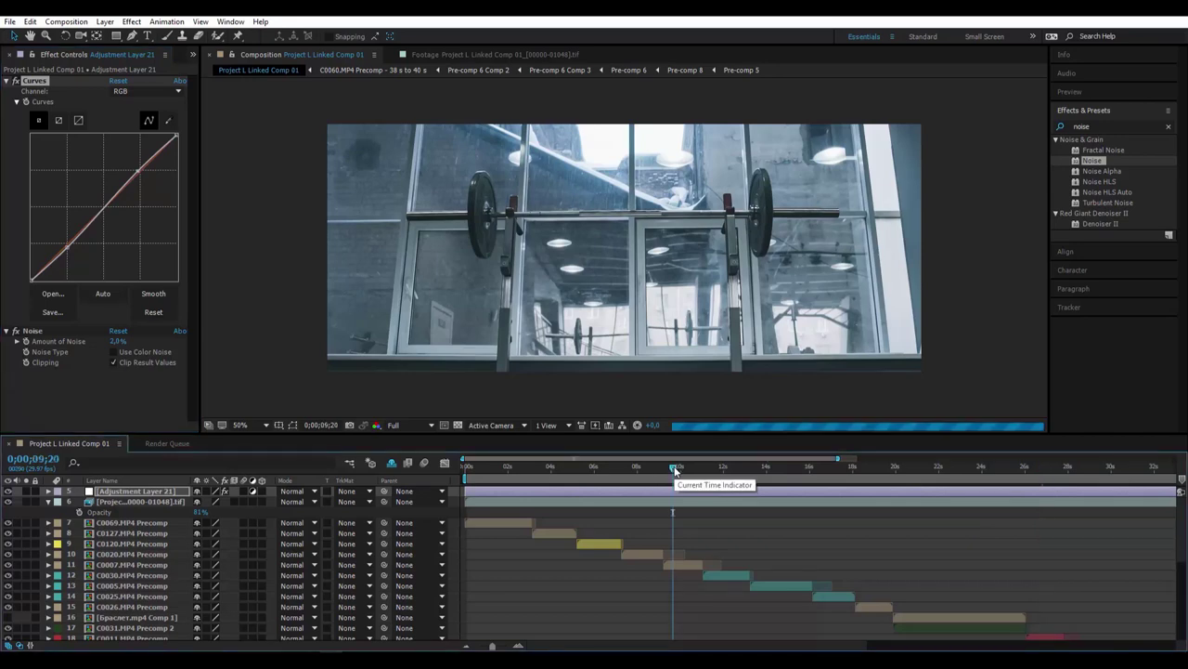
{"action": "left_click", "coordinate": [642, 468]}
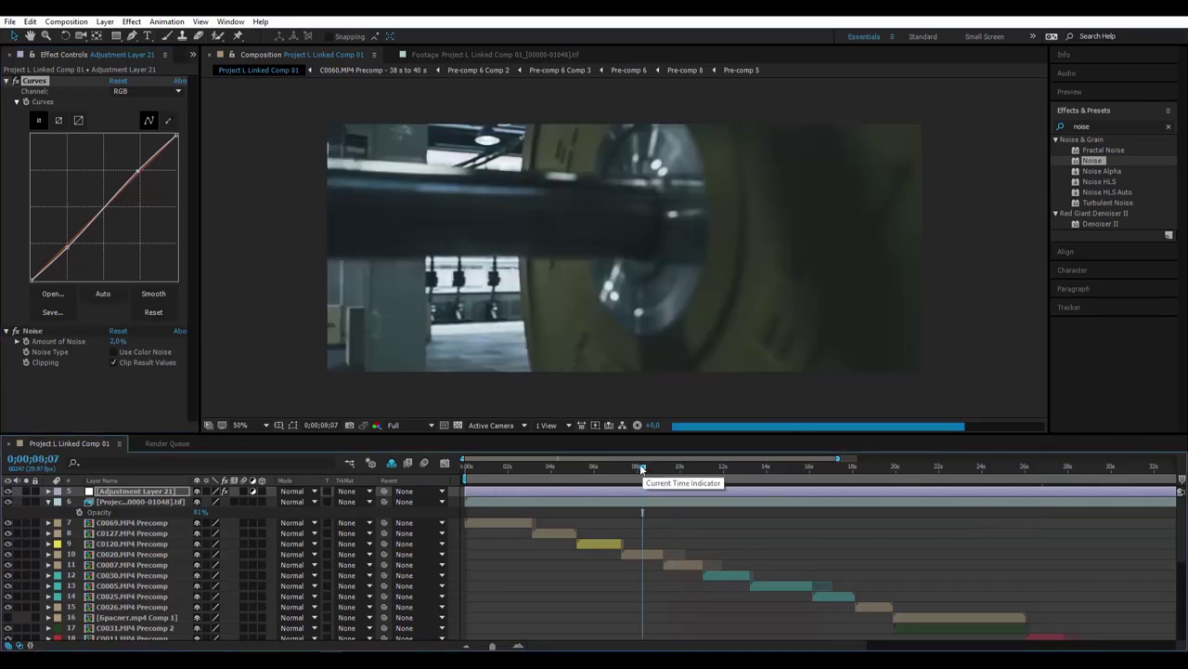
{"action": "left_click_drag", "start_coordinate": [641, 469], "coordinate": [872, 472]}
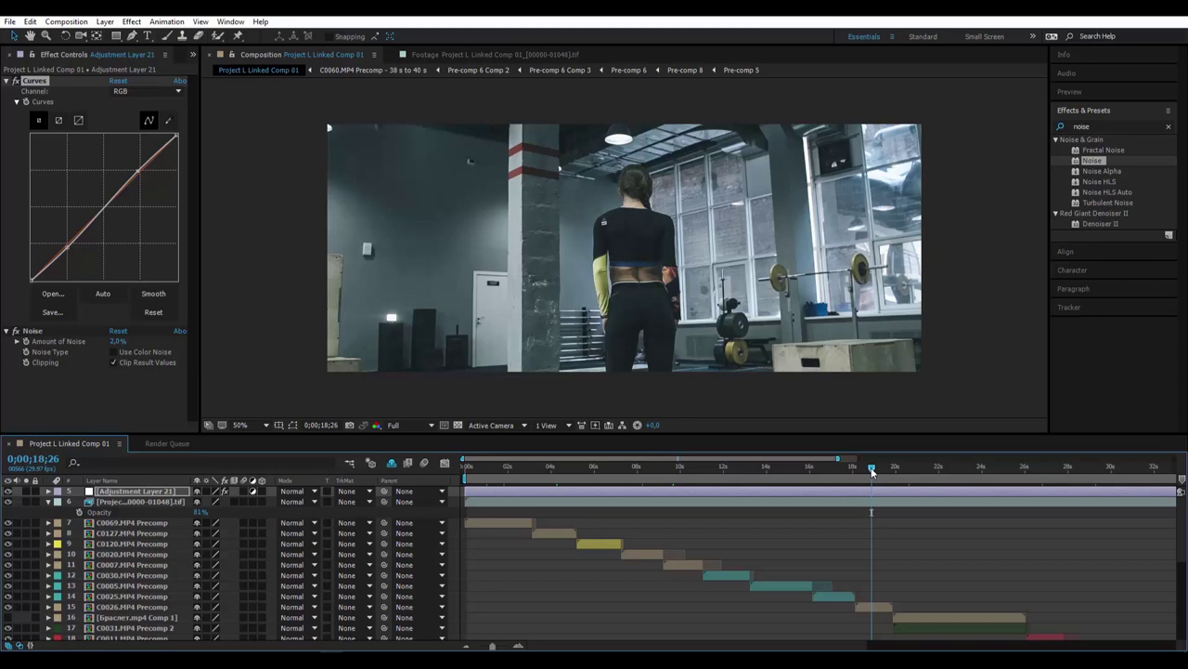
- Add Project L Linked Comp 01 to the render queue with QuickTime output format
{"action": "left_click", "coordinate": [66, 21]}
{"action": "left_click", "coordinate": [140, 127]}
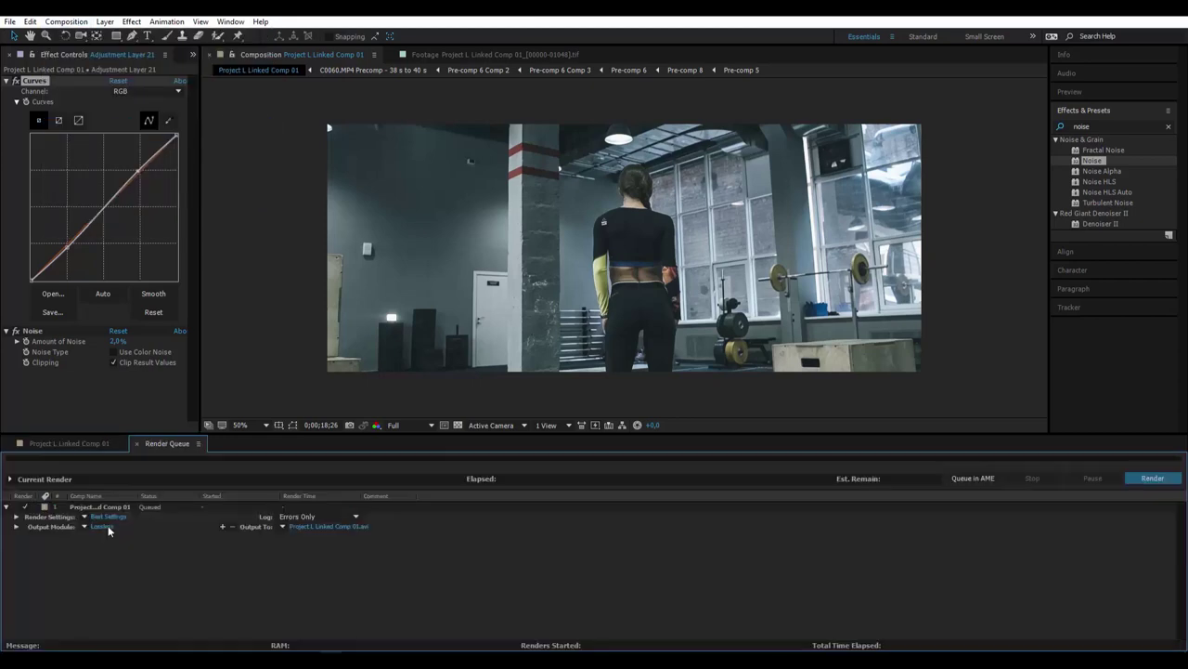
{"action": "left_click", "coordinate": [108, 528]}
{"action": "left_click", "coordinate": [504, 175]}
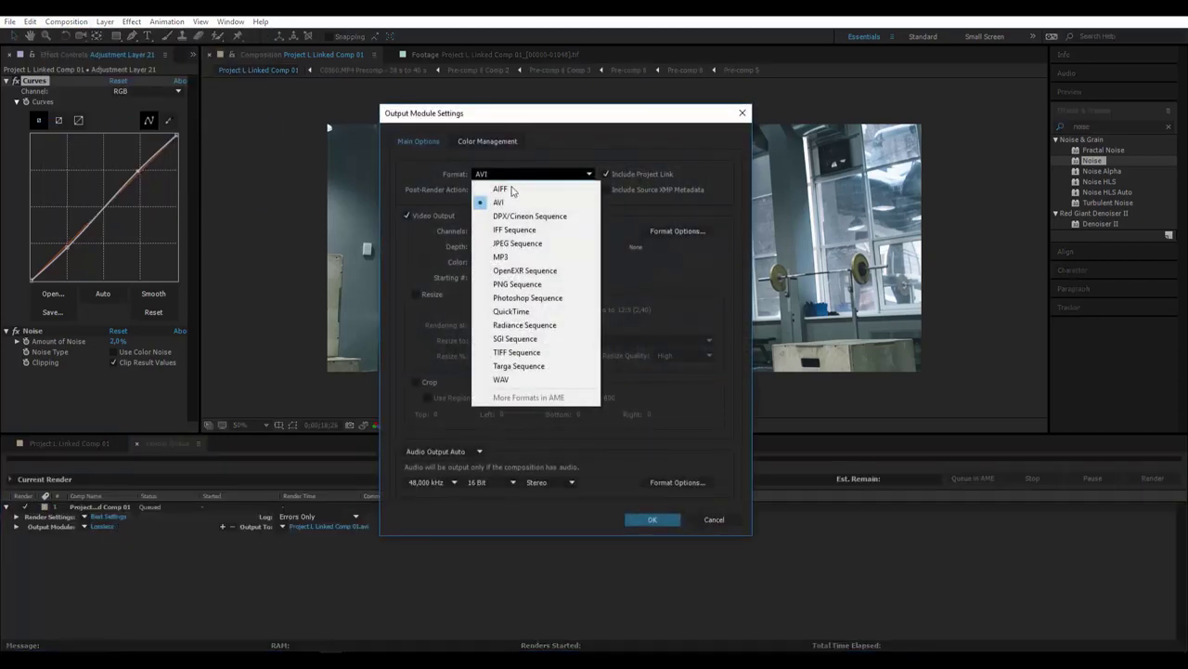
{"action": "left_click", "coordinate": [537, 316]}
- Set the QuickTime codec to H.264 and audio sample rate to 44,100 kHz
{"action": "left_click", "coordinate": [684, 231]}
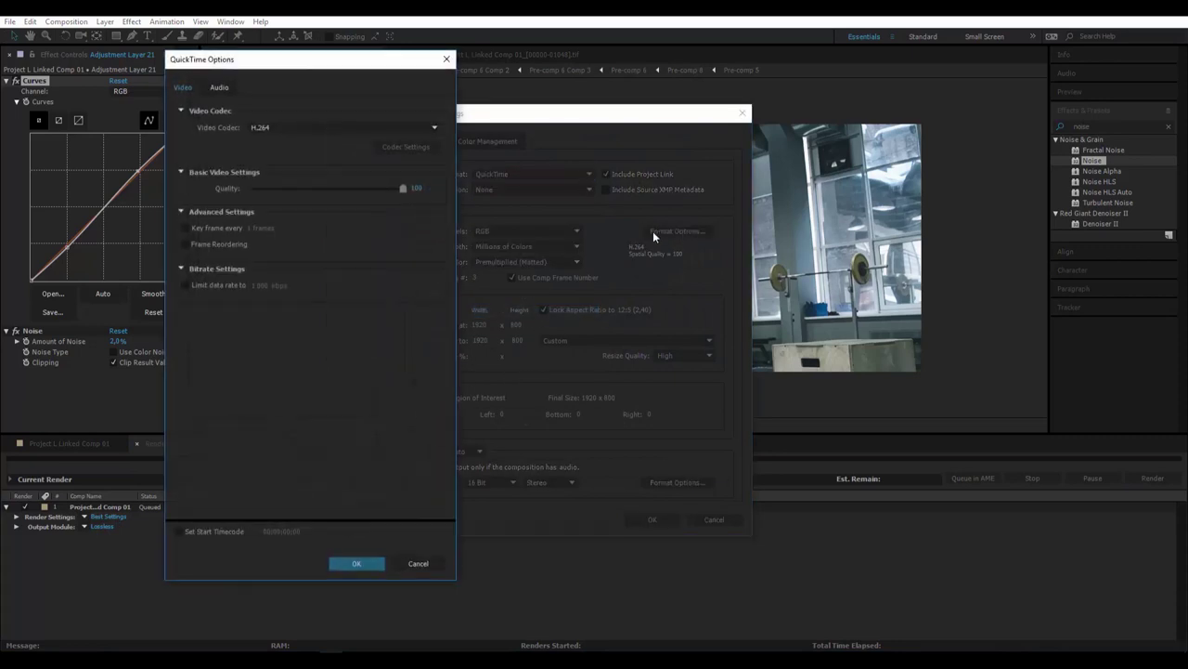
{"action": "left_click", "coordinate": [347, 130]}
{"action": "left_click", "coordinate": [347, 131]}
{"action": "left_click", "coordinate": [359, 565]}
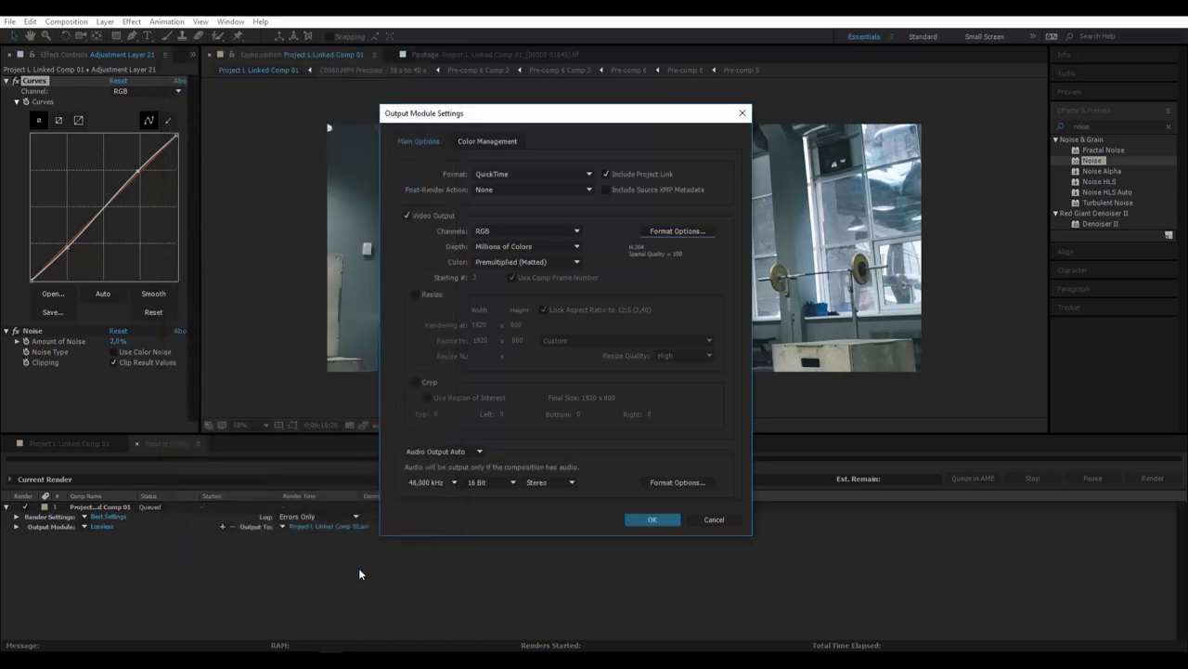
{"action": "left_click", "coordinate": [453, 482]}
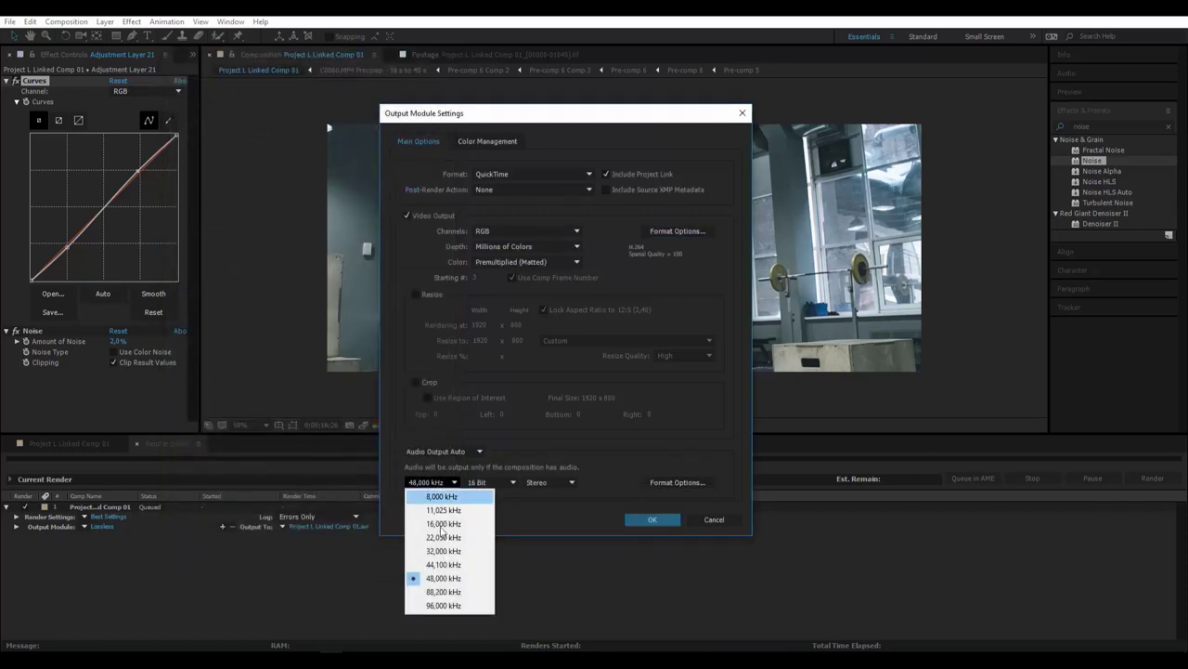
{"action": "left_click", "coordinate": [437, 563]}
{"action": "left_click", "coordinate": [677, 482]}
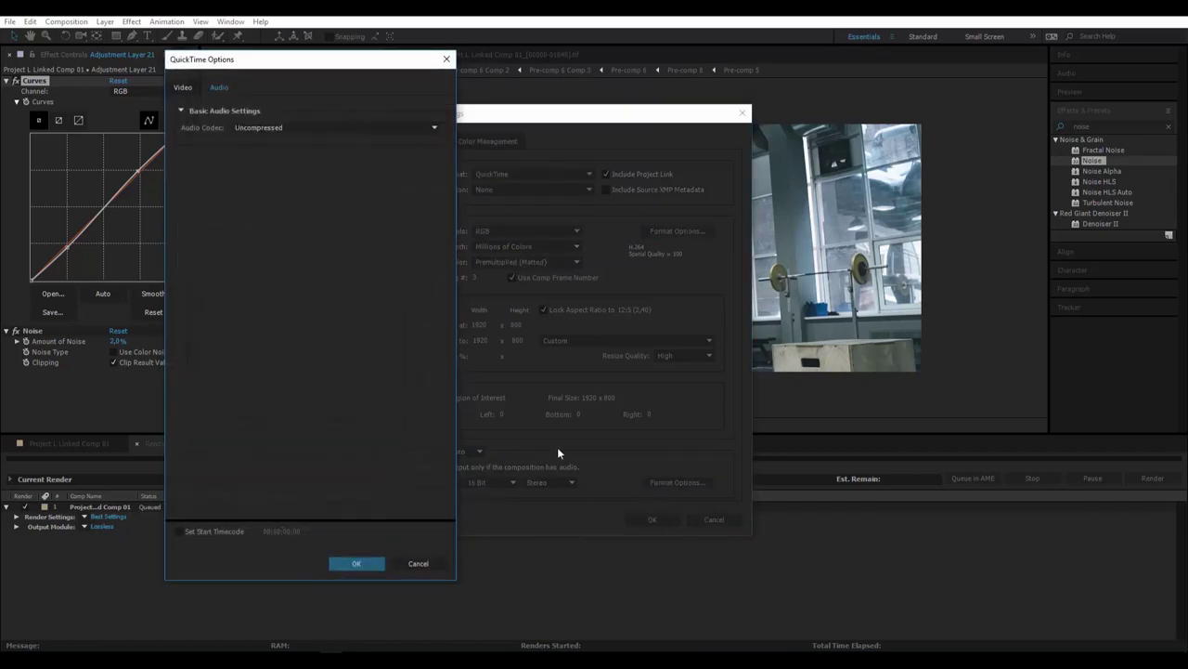
{"action": "left_click", "coordinate": [352, 563]}
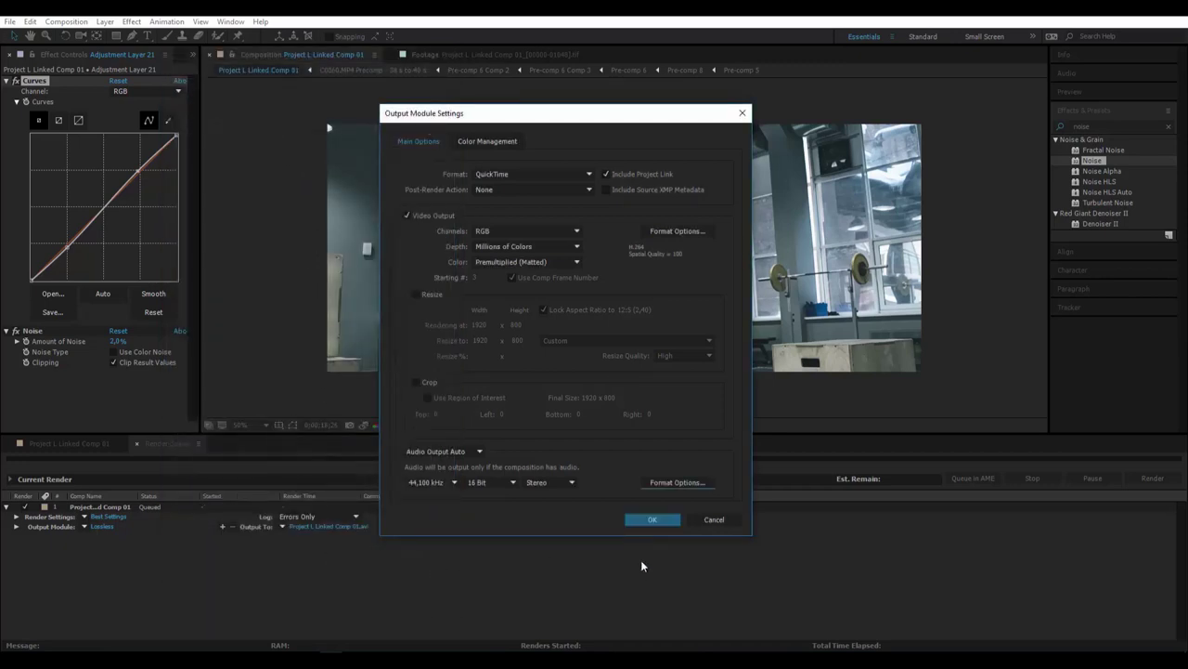
{"action": "left_click", "coordinate": [657, 520]}
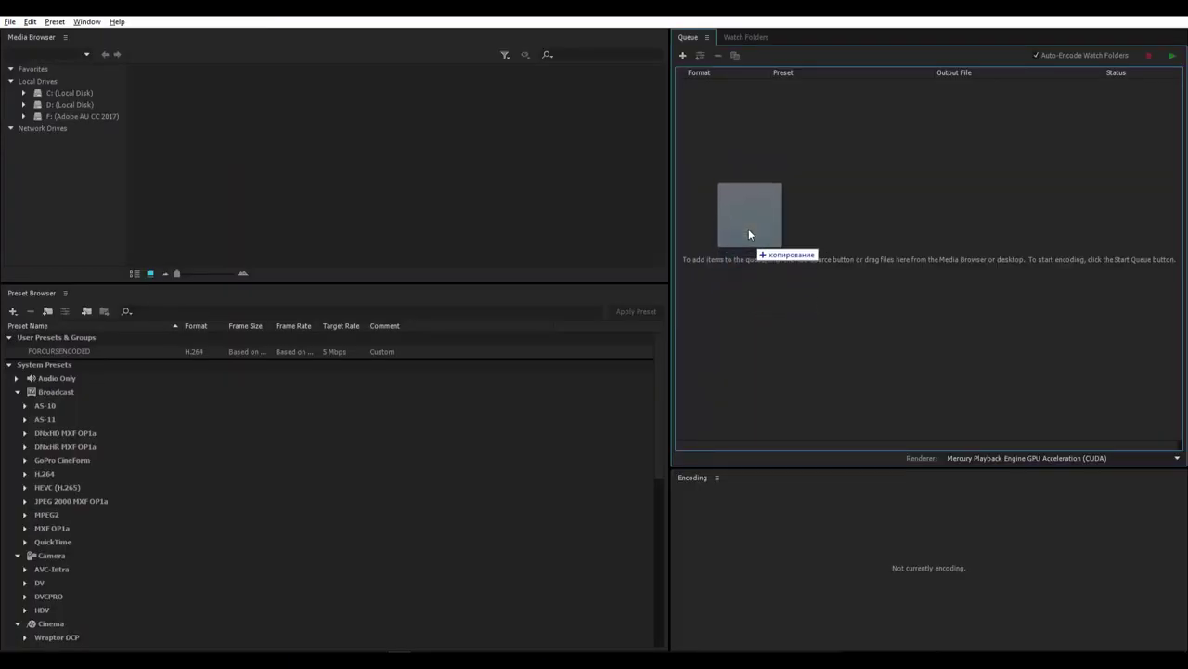
- Queue cc.mov and set unlinked height 1080 with an 11 Mbps target bitrate
{"action": "left_click_drag", "start_coordinate": [749, 234], "coordinate": [761, 148]}
{"action": "left_click", "coordinate": [817, 98]}
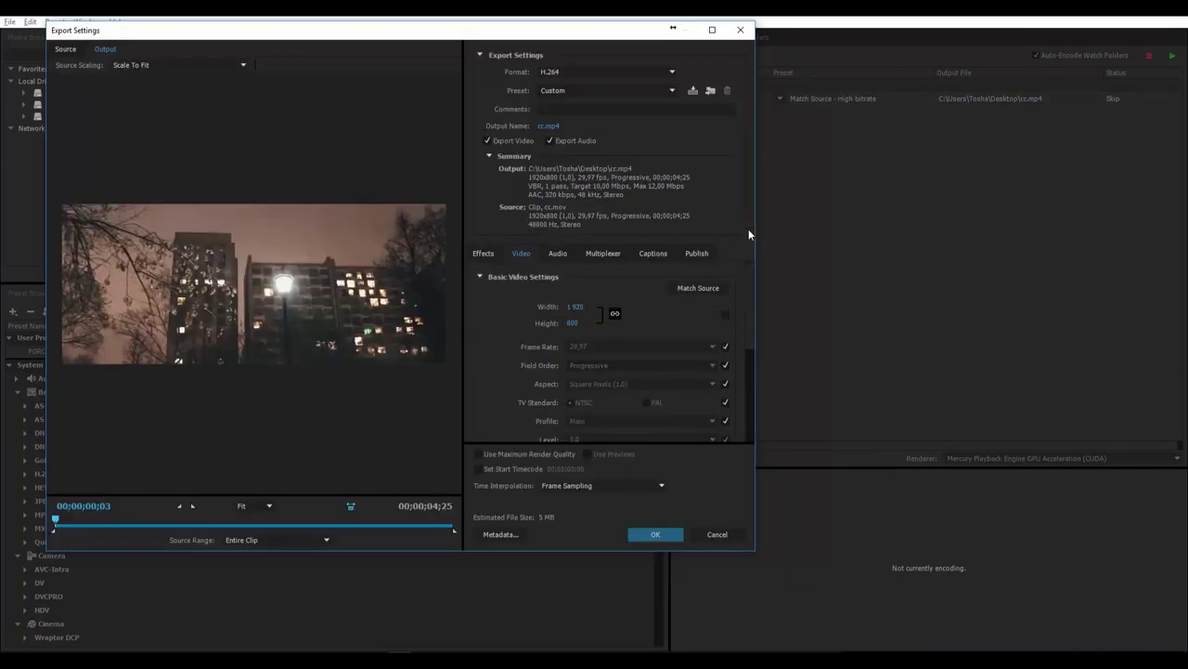
{"action": "left_click", "coordinate": [614, 313]}
{"action": "left_click", "coordinate": [573, 322]}
{"action": "type", "text": "1080"}
{"action": "key", "text": "Tab"}
{"action": "key", "text": "Tab"}
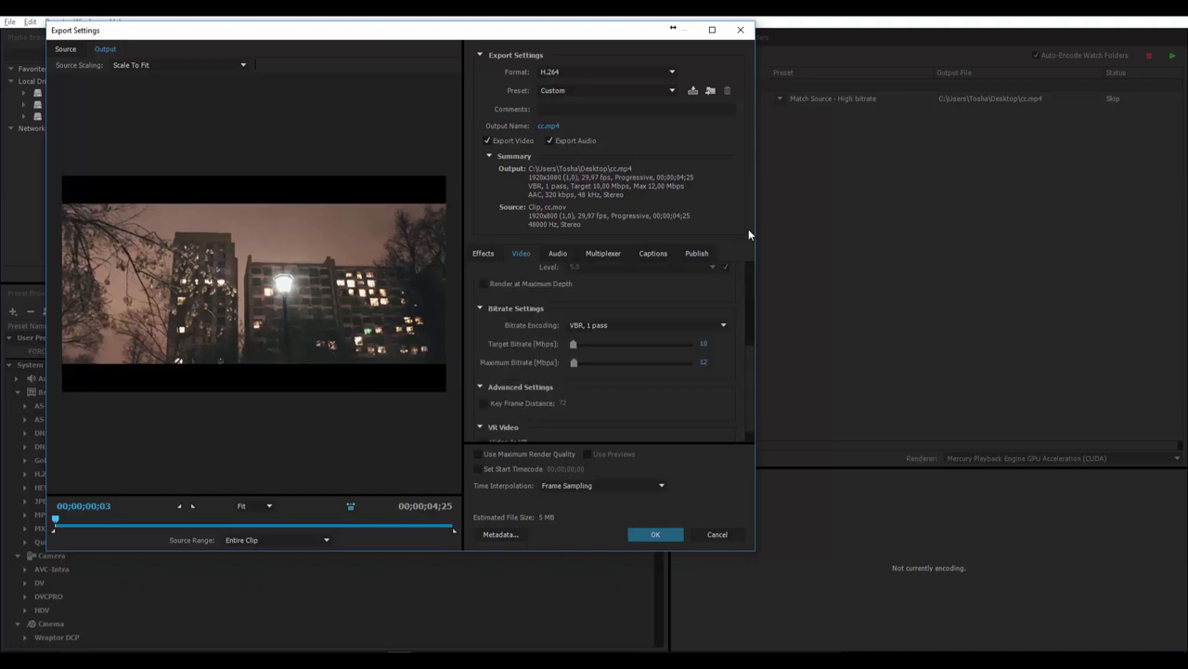
{"action": "type", "text": "1"}
{"action": "key", "text": "Tab"}
{"action": "key", "text": "Tab"}
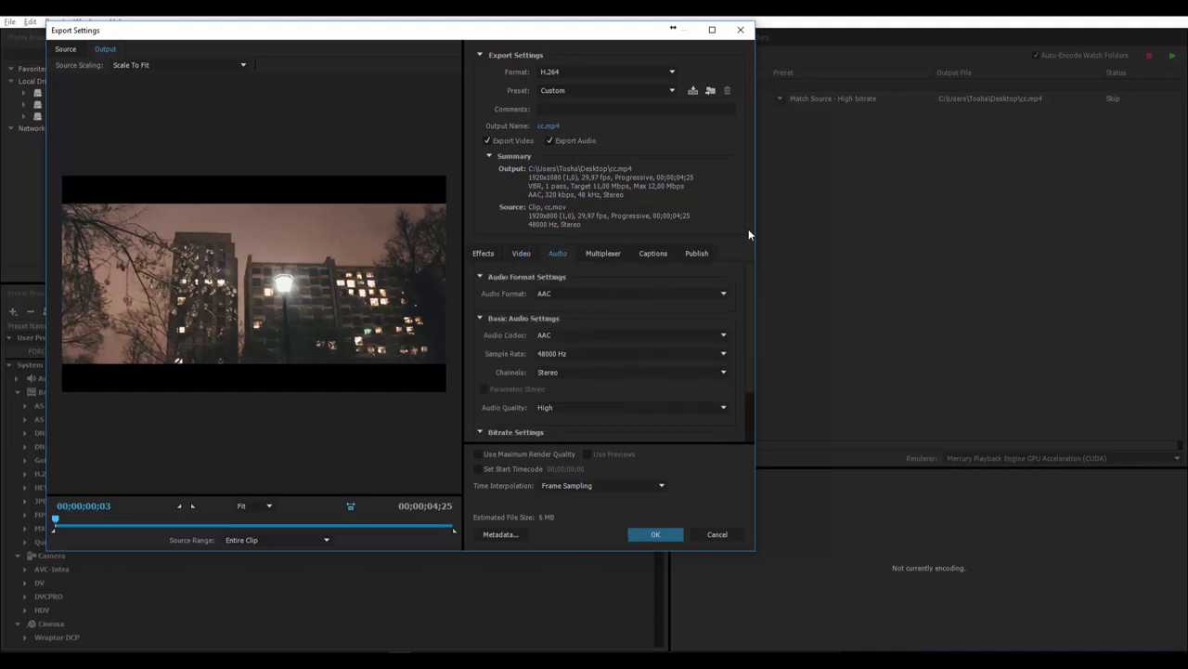
- Set audio to 44100 Hz at 256 kbps and accept the export settings
{"action": "key", "text": "space"}
{"action": "key", "text": "Up"}
{"action": "key", "text": "Return"}
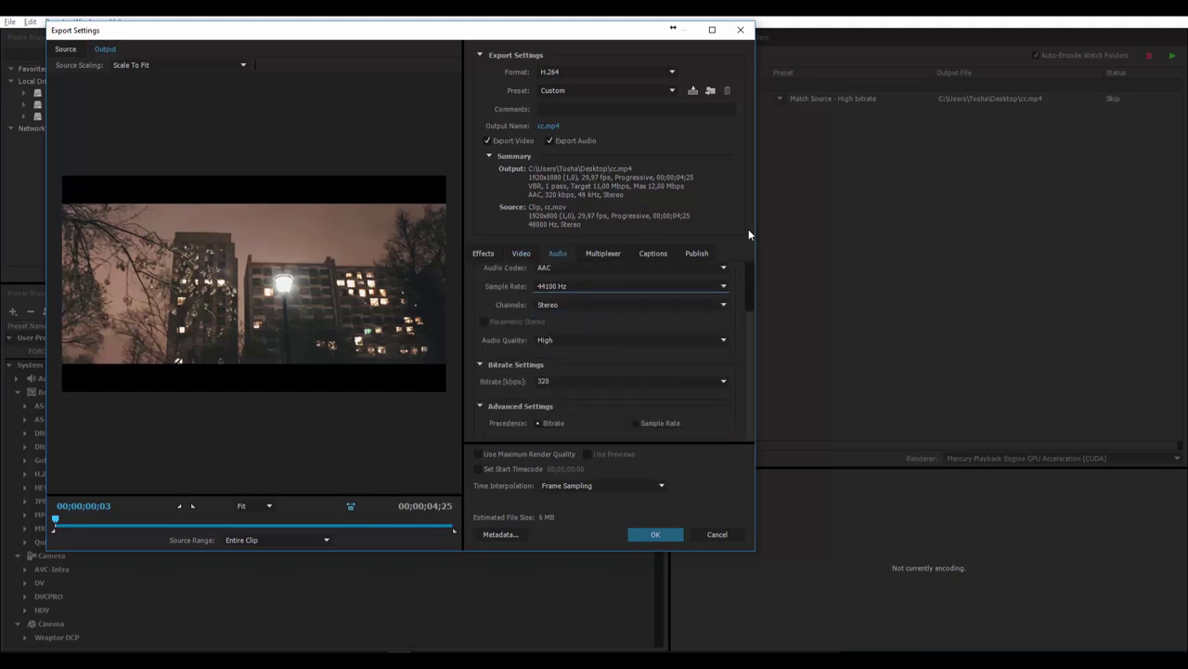
{"action": "key", "text": "Tab"}
{"action": "key", "text": "Tab"}
{"action": "key", "text": "Tab"}
{"action": "key", "text": "space"}
{"action": "key", "text": "Up"}
{"action": "key", "text": "Return"}
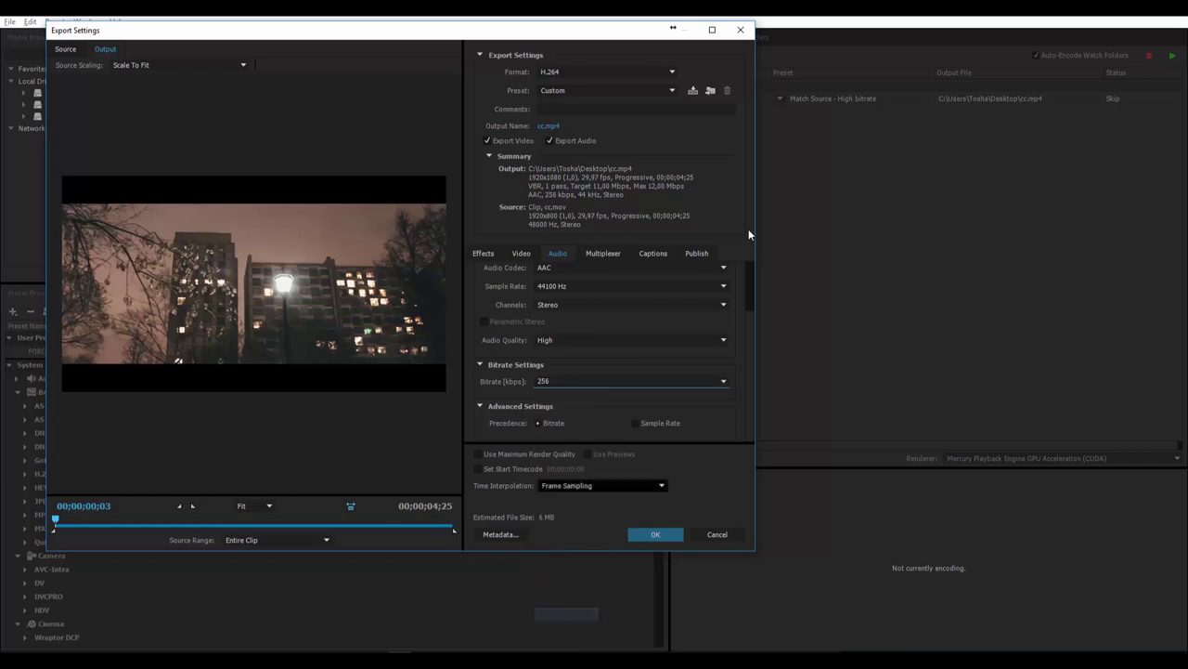
{"action": "key", "text": "Tab"}
{"action": "key", "text": "Tab"}
{"action": "key", "text": "Tab"}
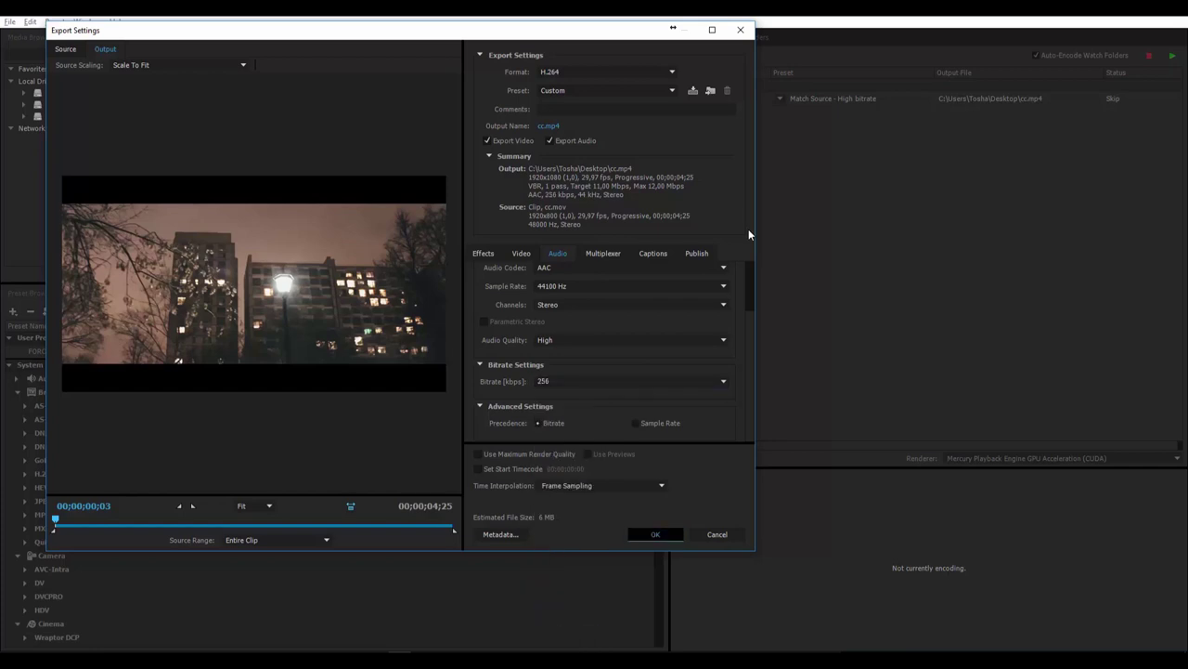
{"action": "key", "text": "Return"}
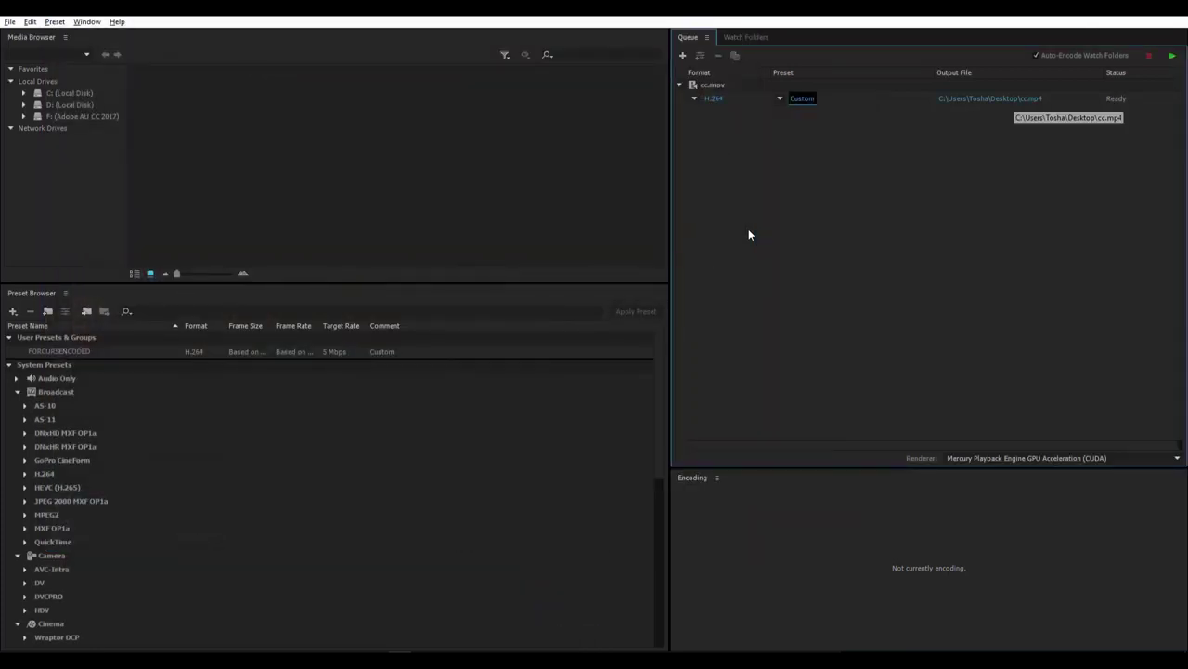
{"action": "key", "text": "Tab"}
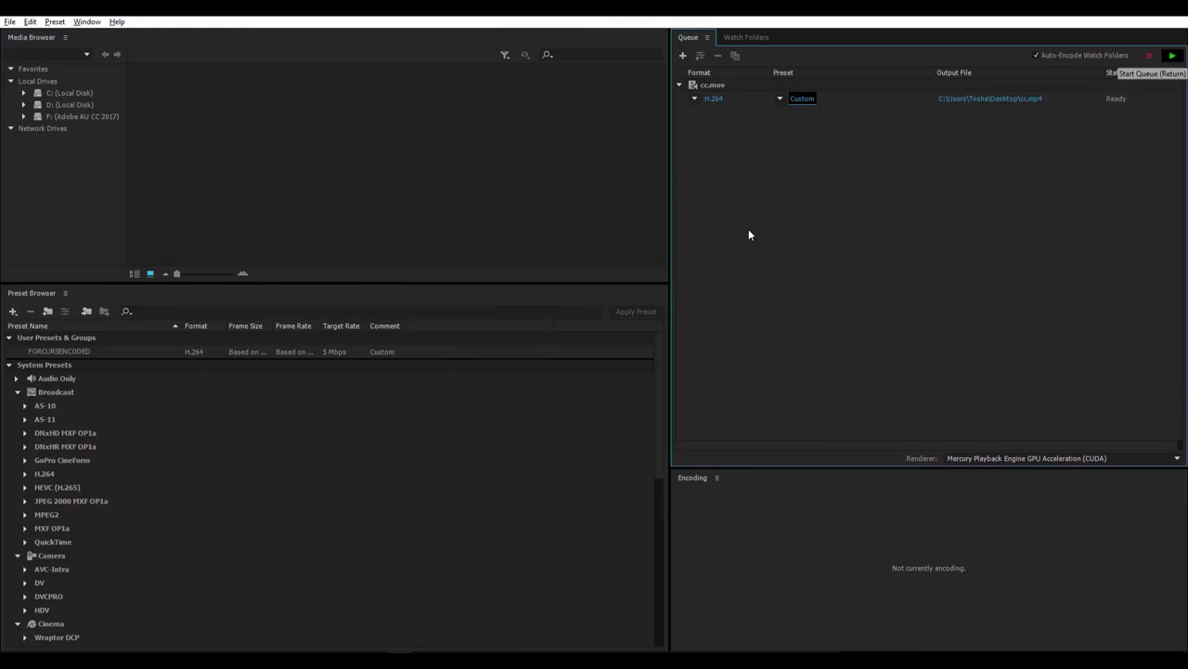